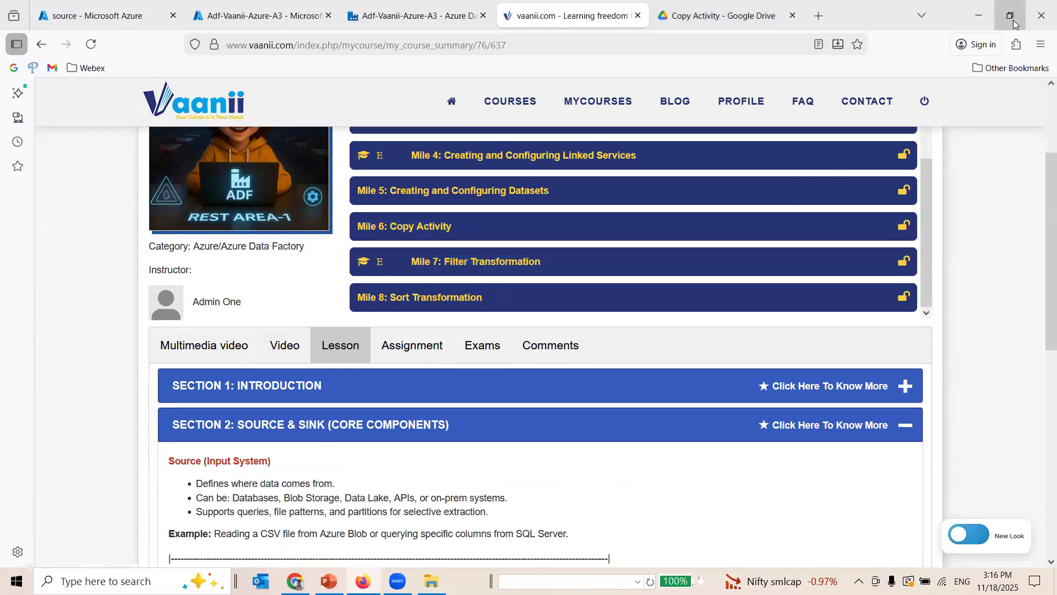
Copy the source file Drive link from the Sink Table DDL Structure section of the Mile 7: Filter Transformation lesson
{"action": "left_click", "coordinate": [570, 268]}
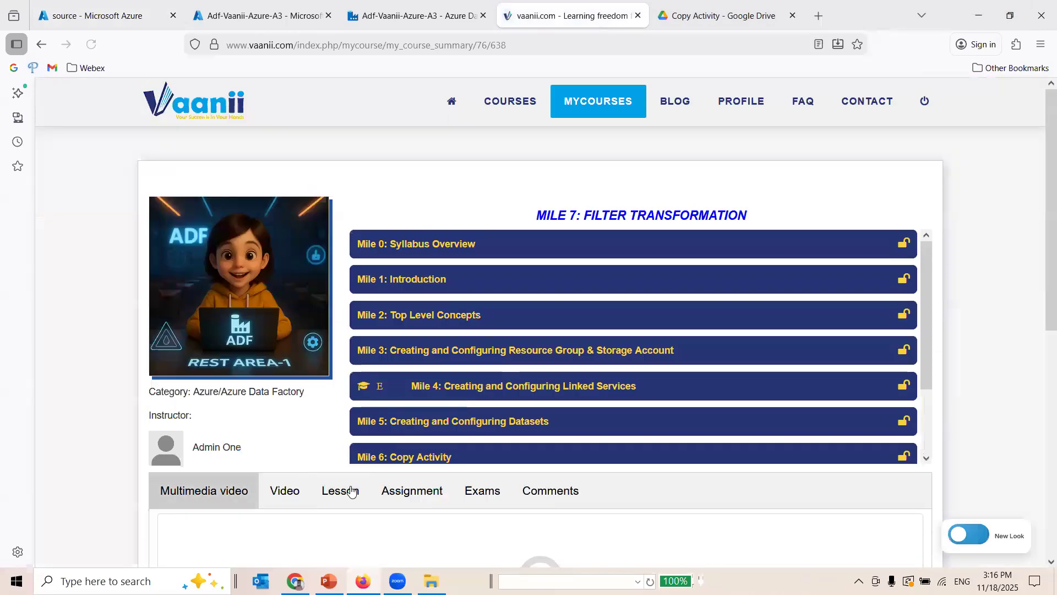
{"action": "left_click", "coordinate": [345, 488]}
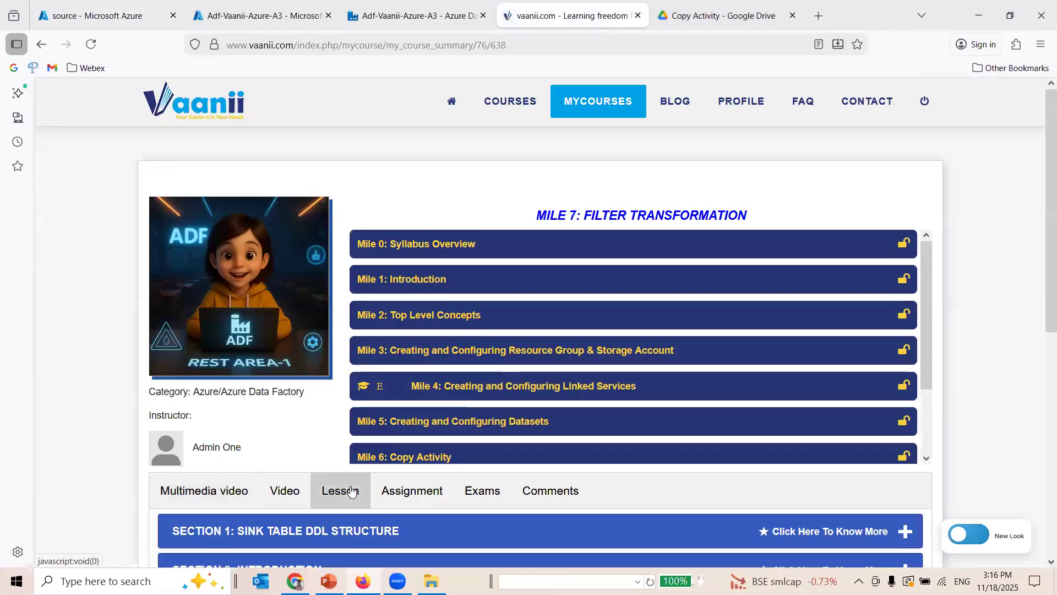
{"action": "scroll", "coordinate": [353, 467], "scroll_direction": "down", "scroll_amount": 1}
{"action": "left_click", "coordinate": [212, 458]}
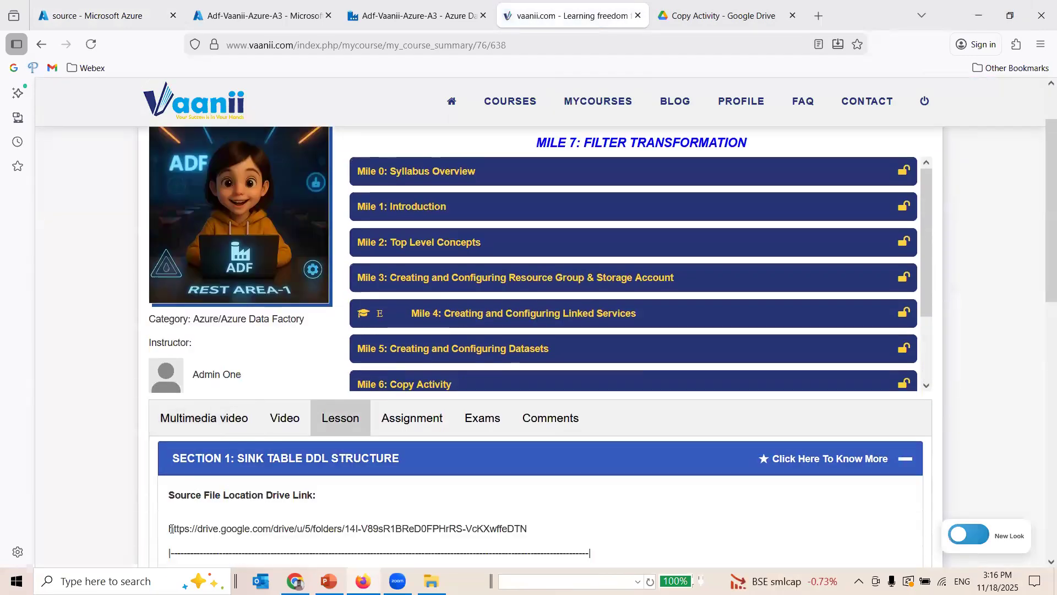
{"action": "left_click_drag", "start_coordinate": [179, 529], "coordinate": [564, 527]}
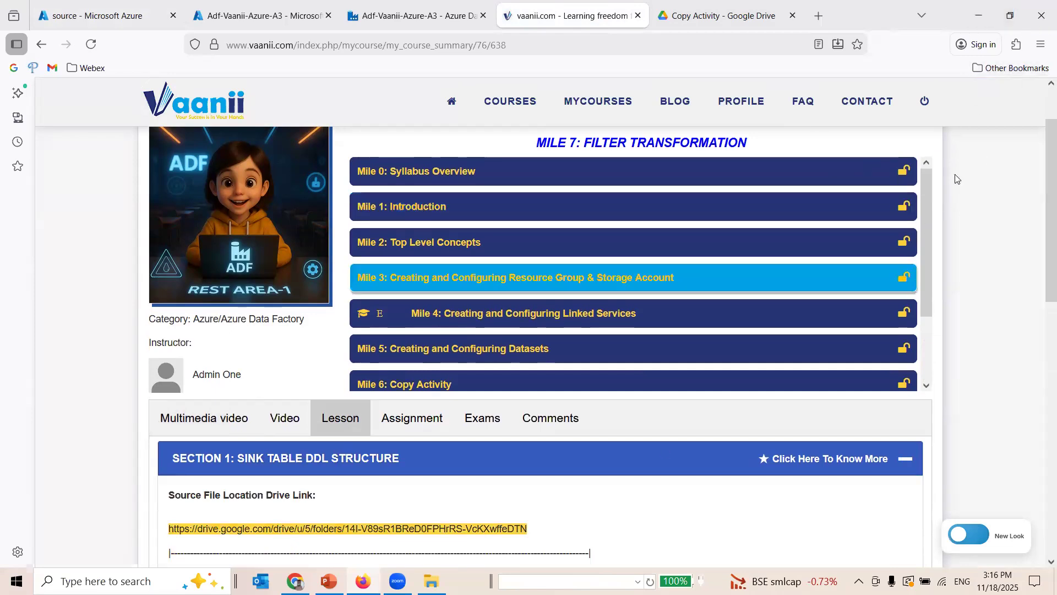
Load the copied folder link in the browser page that already shows Google Drive, with the window maximized
{"action": "double_click", "coordinate": [988, 30]}
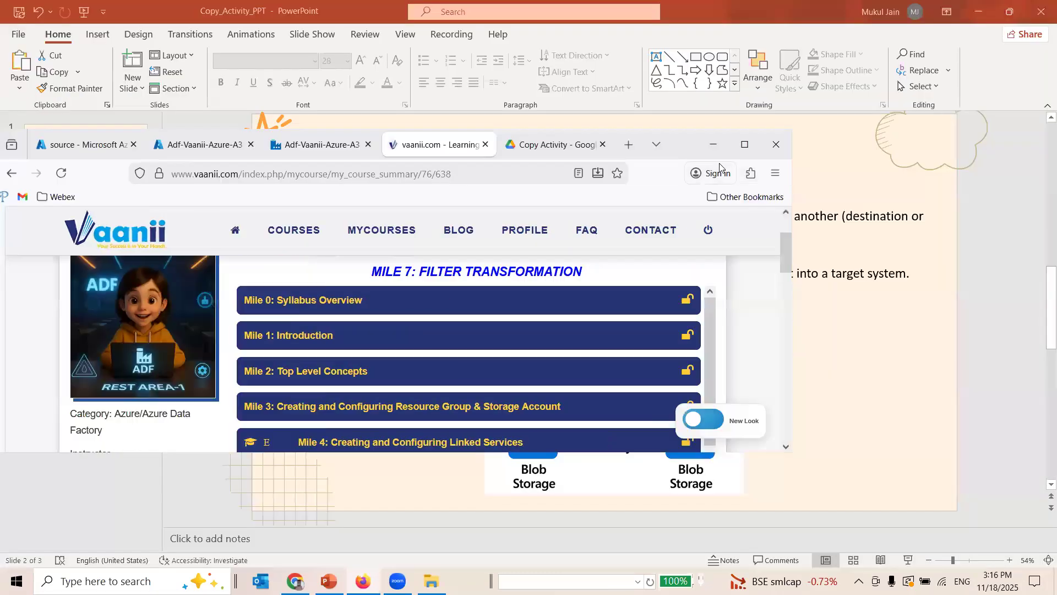
{"action": "left_click", "coordinate": [571, 149]}
{"action": "left_click", "coordinate": [424, 174]}
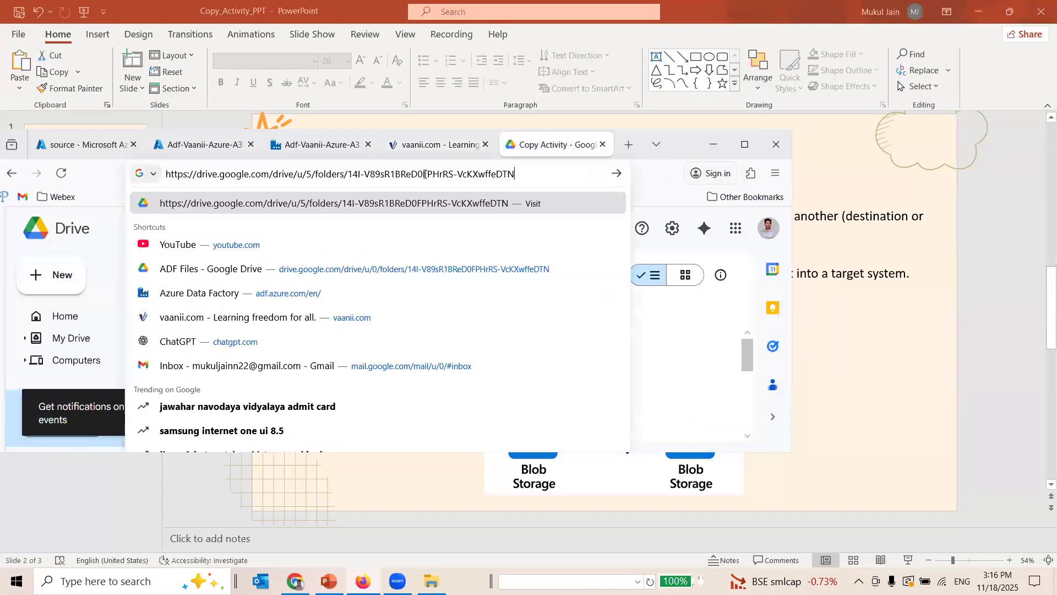
{"action": "key", "text": "Return"}
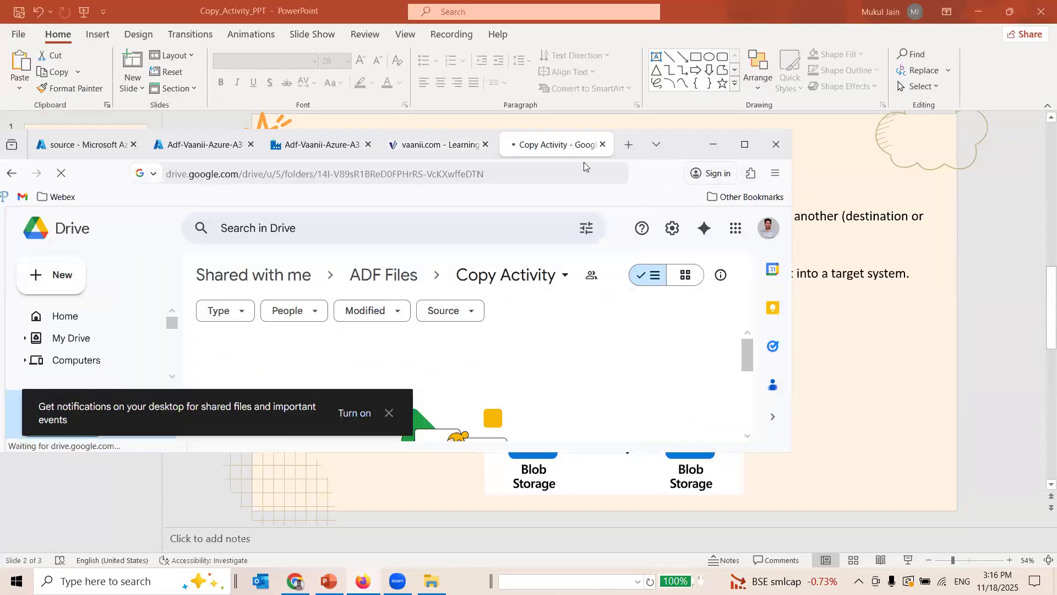
{"action": "left_click", "coordinate": [744, 144]}
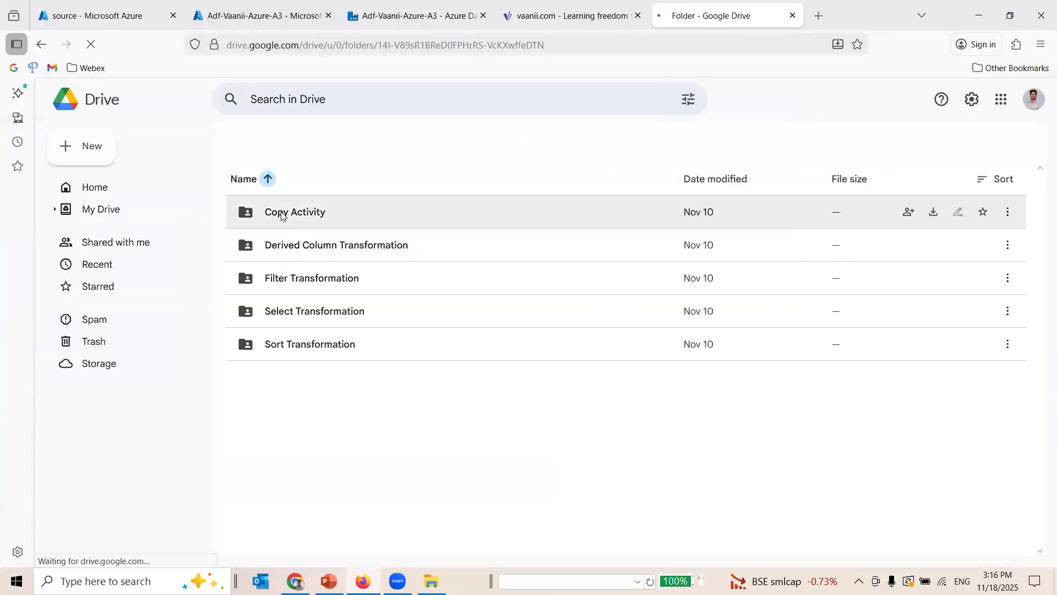
Download employee_data.csv from the Copy Activity folder in Google Drive
{"action": "left_click", "coordinate": [308, 247]}
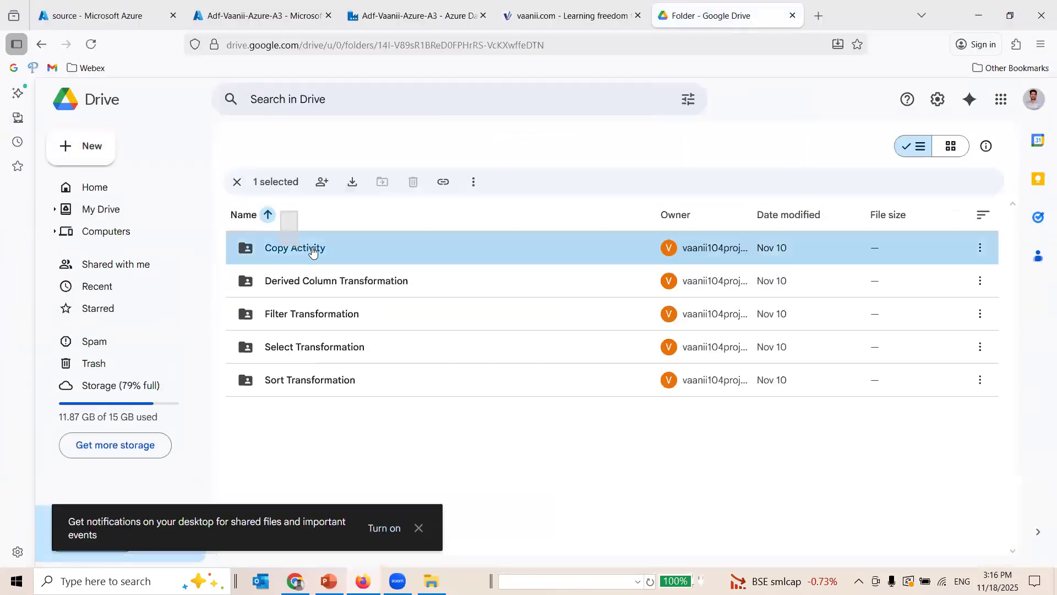
{"action": "double_click", "coordinate": [310, 250]}
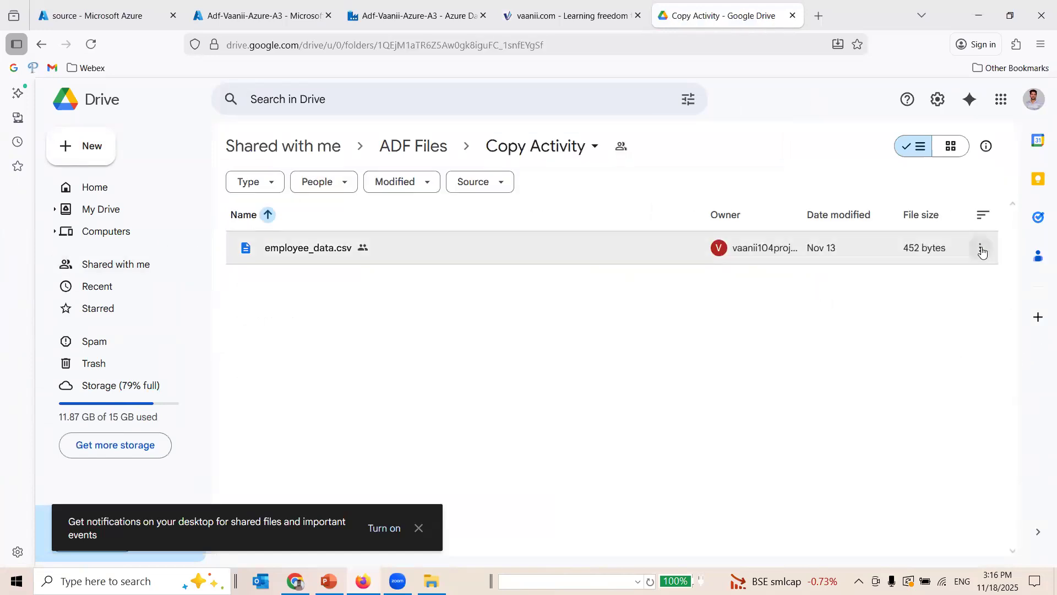
{"action": "left_click", "coordinate": [981, 249]}
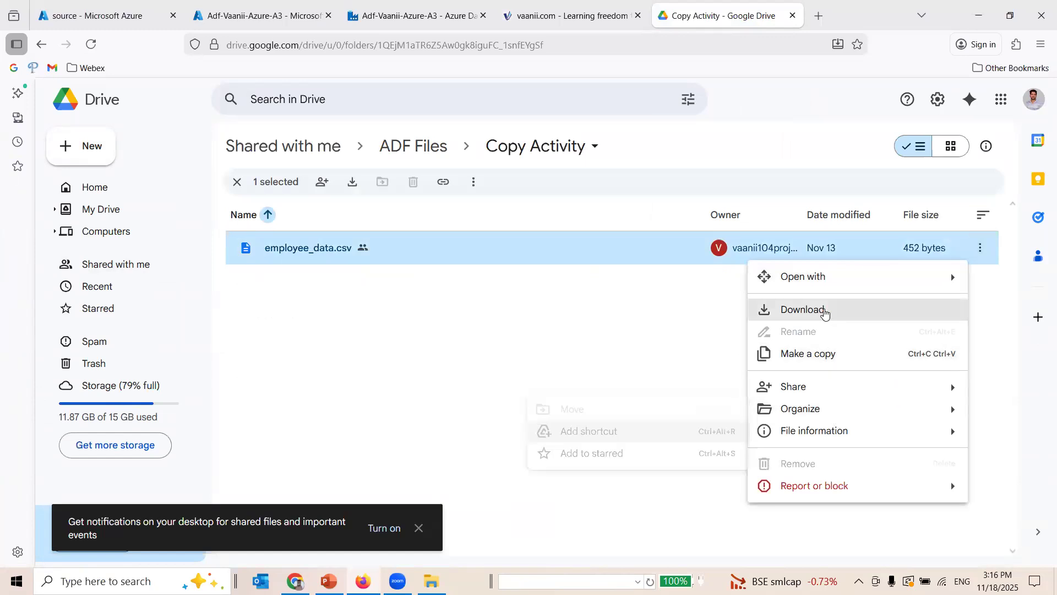
{"action": "left_click", "coordinate": [824, 310]}
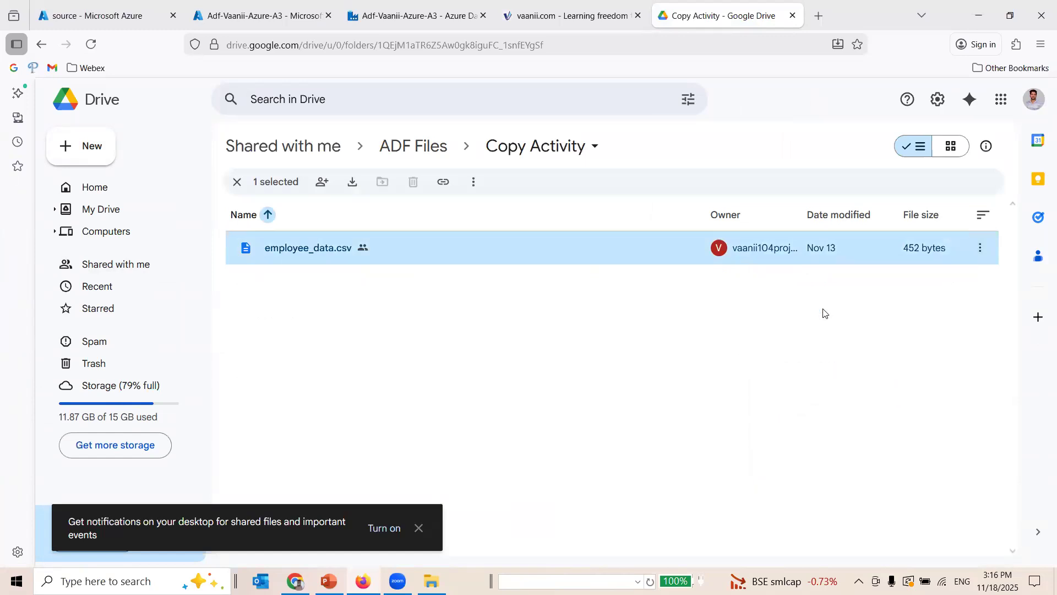
In the Azure source container, create a directory named Copy Activity inside A_Source_Files
{"action": "left_click", "coordinate": [242, 16]}
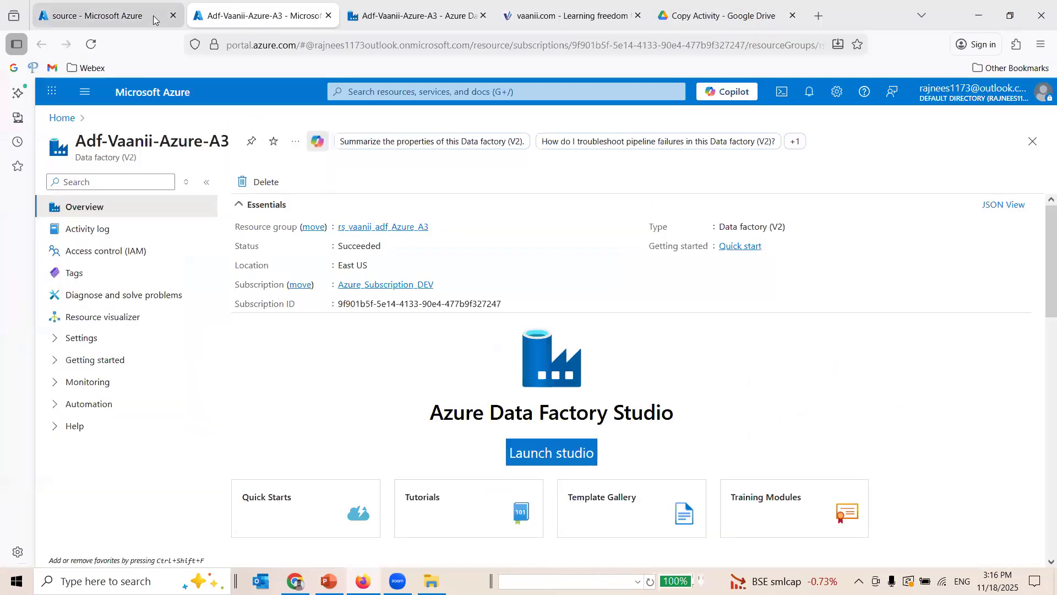
{"action": "left_click", "coordinate": [163, 21]}
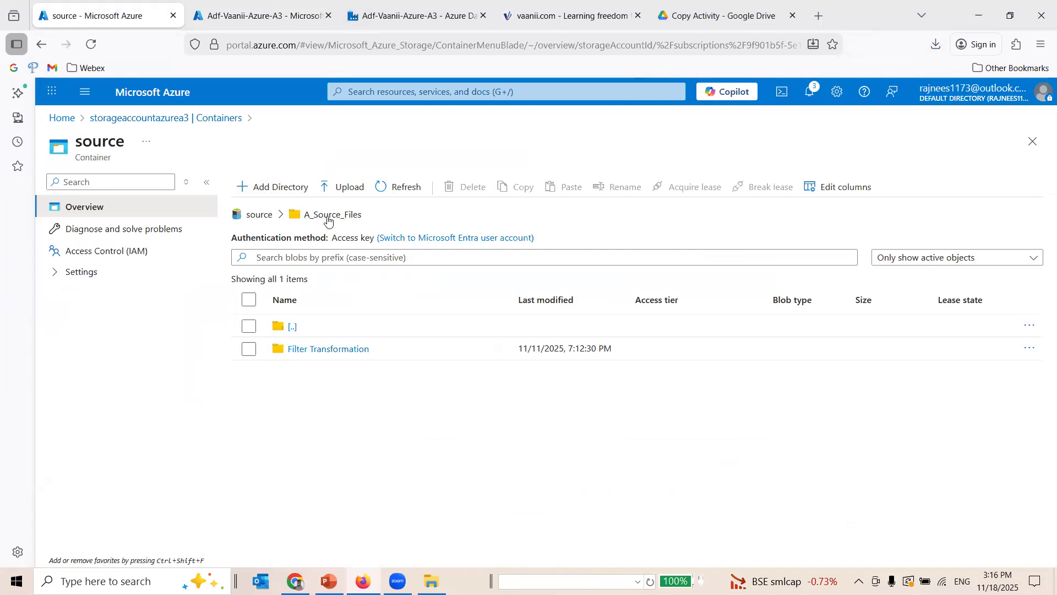
{"action": "left_click", "coordinate": [268, 217]}
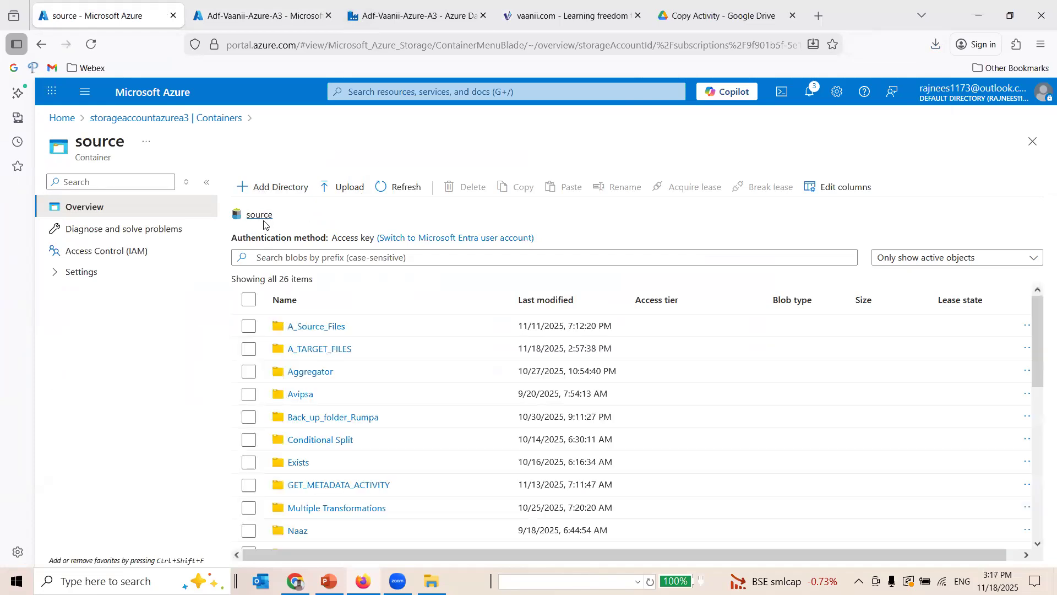
{"action": "left_click", "coordinate": [325, 329]}
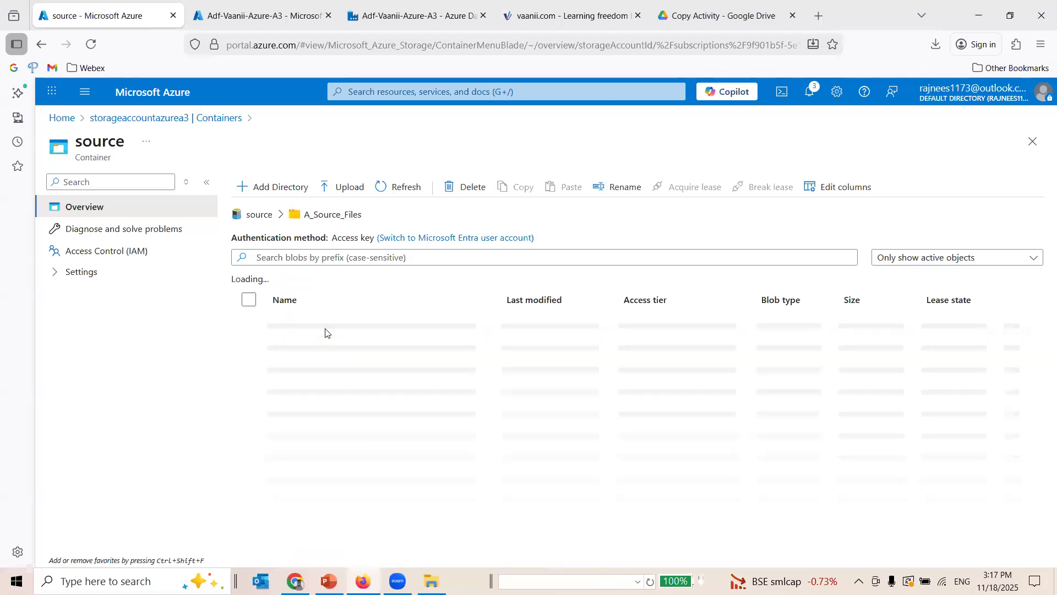
{"action": "left_click", "coordinate": [282, 187]}
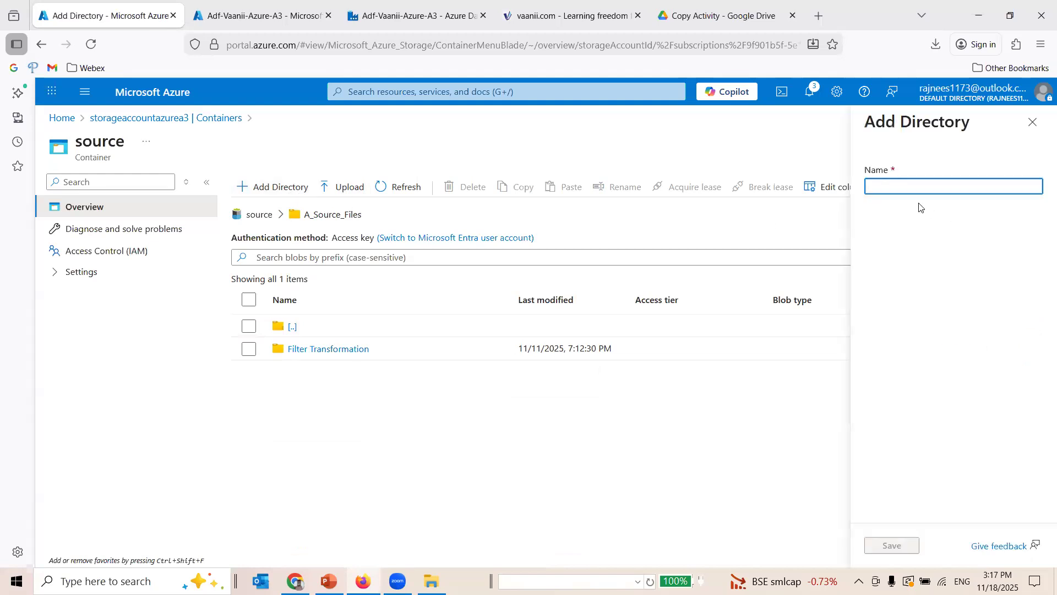
{"action": "type", "text": "ctivity"}
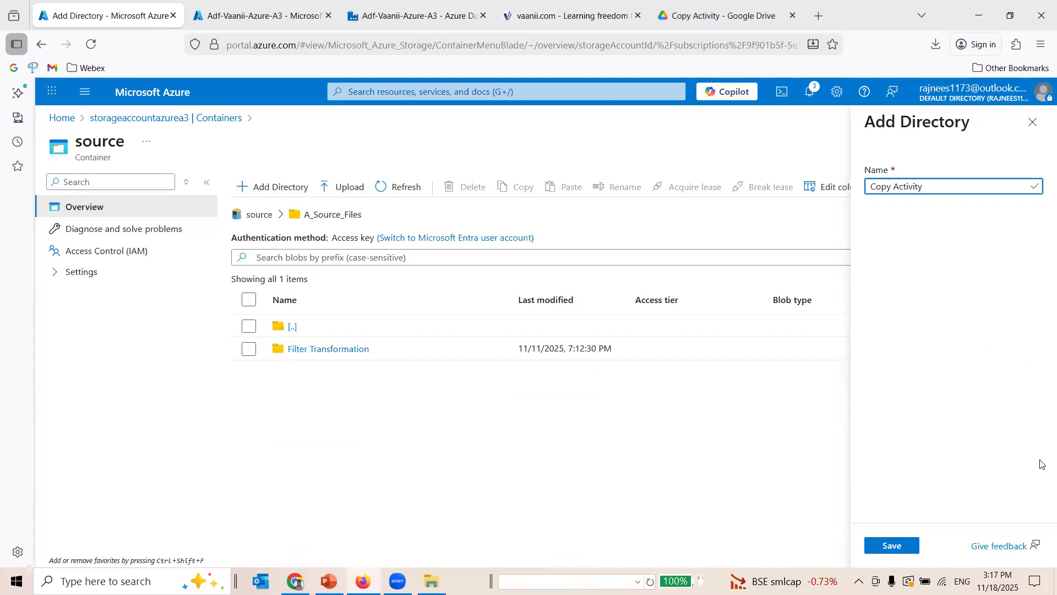
{"action": "left_click", "coordinate": [892, 545]}
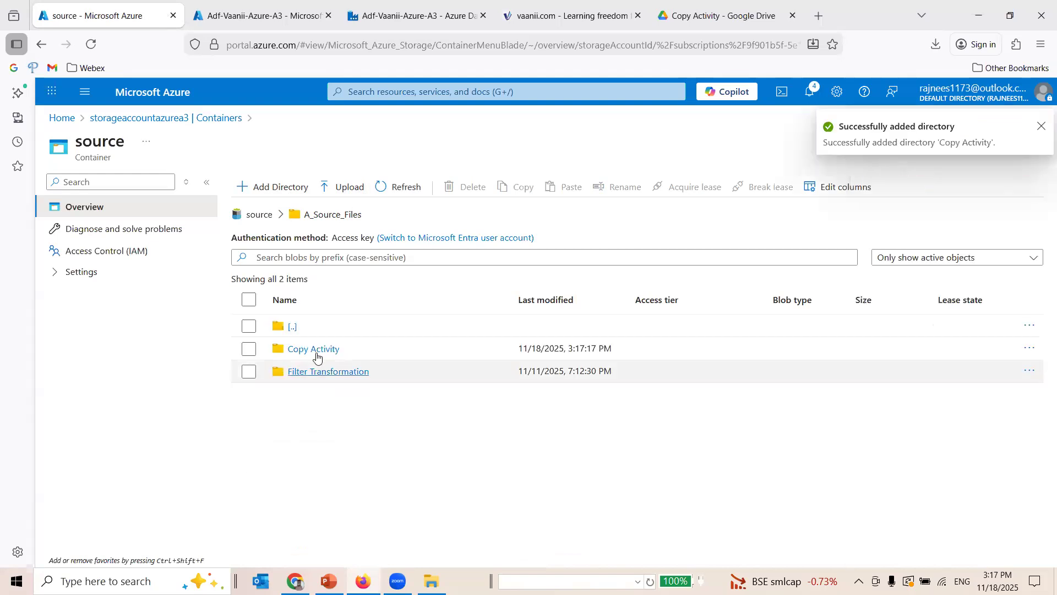
Upload employee_data(1).csv from Downloads into the Copy Activity directory under A_Source_Files
{"action": "left_click", "coordinate": [318, 349]}
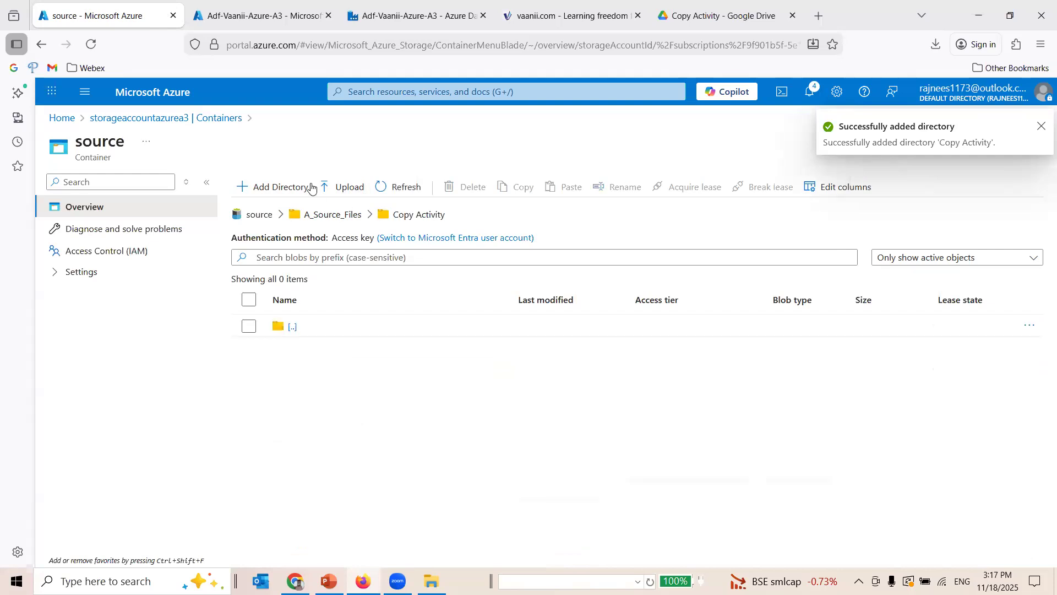
{"action": "left_click", "coordinate": [340, 188]}
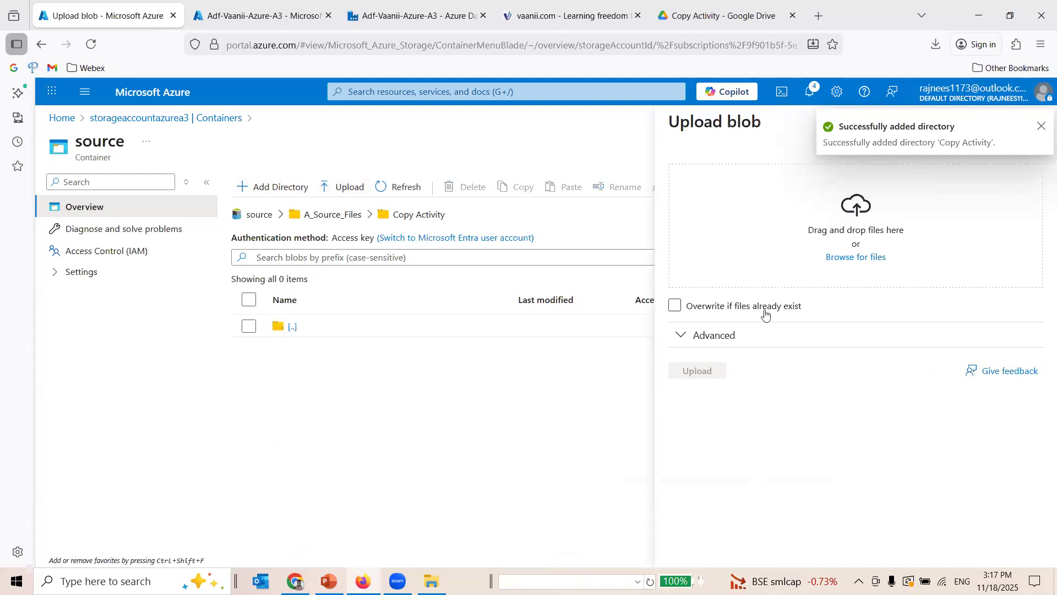
{"action": "left_click", "coordinate": [851, 259]}
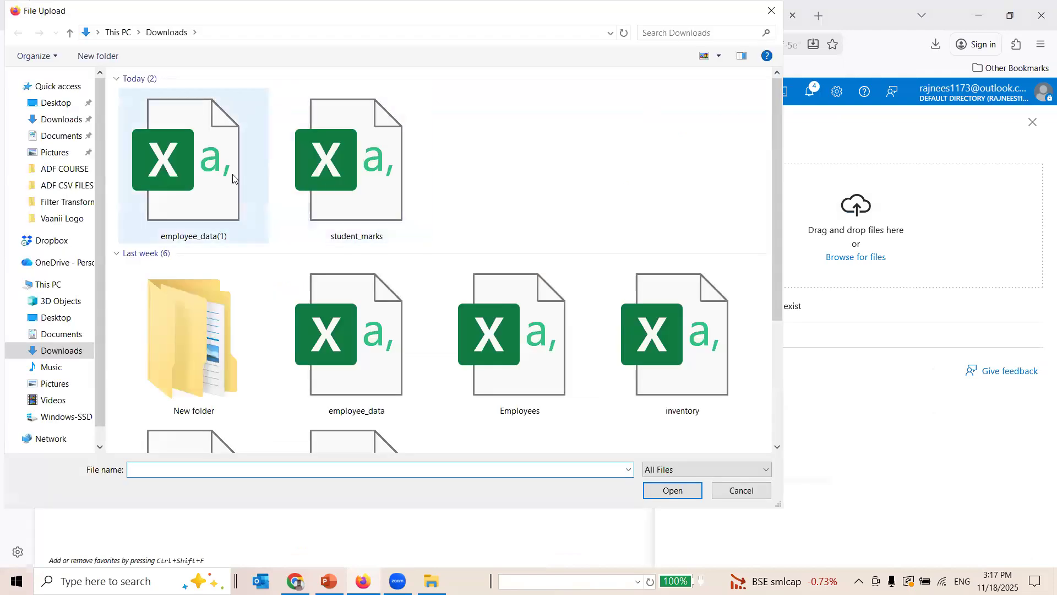
{"action": "double_click", "coordinate": [233, 178]}
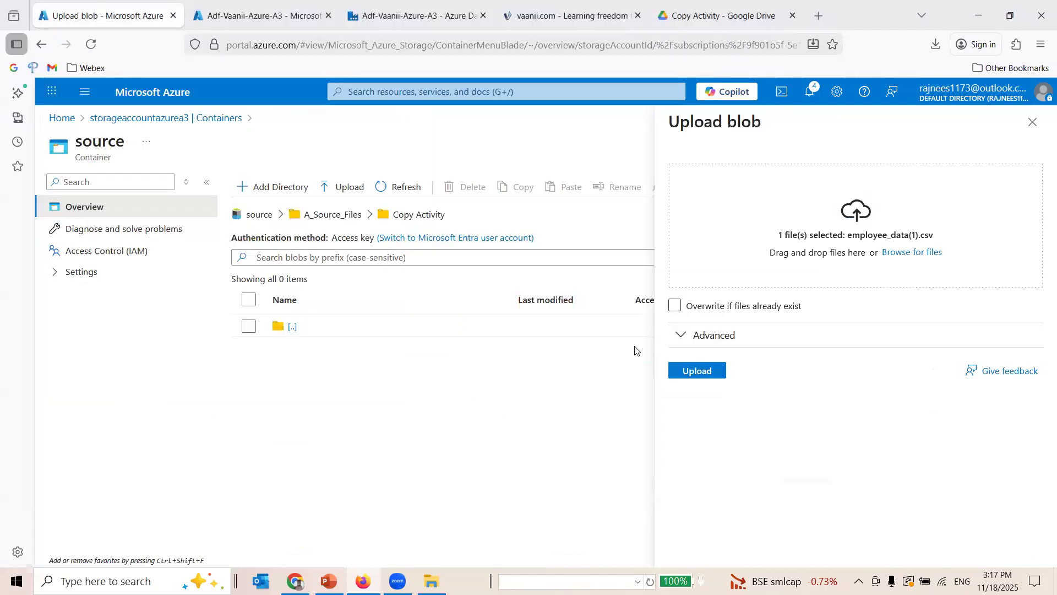
{"action": "left_click", "coordinate": [704, 371]}
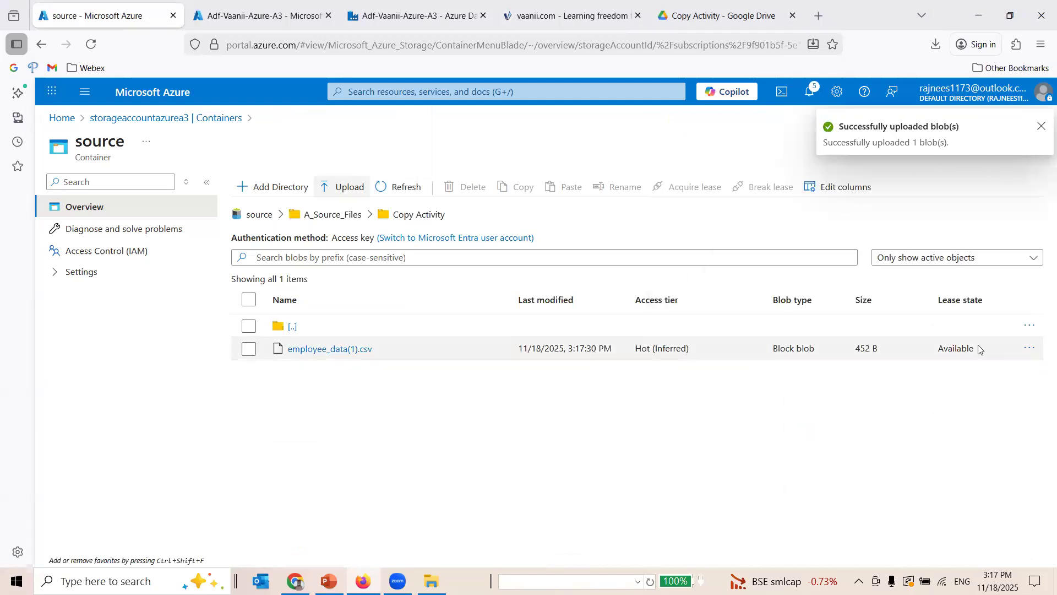
Rename the uploaded employee_data(1).csv blob to EMPLOYEES
{"action": "left_click", "coordinate": [1028, 348]}
{"action": "left_click", "coordinate": [985, 359]}
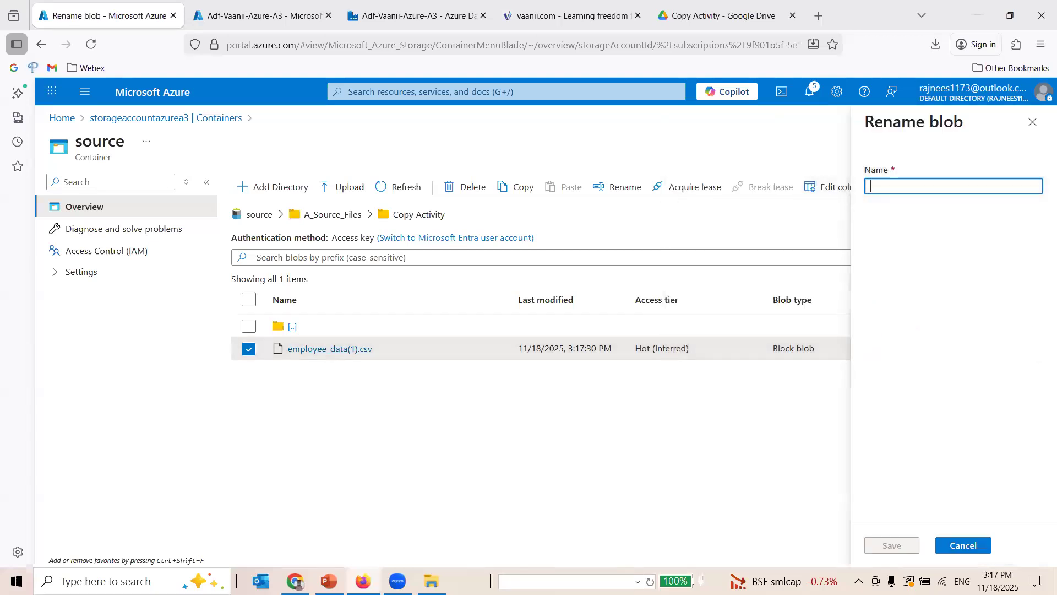
{"action": "type", "text": "EMPLOYEES"}
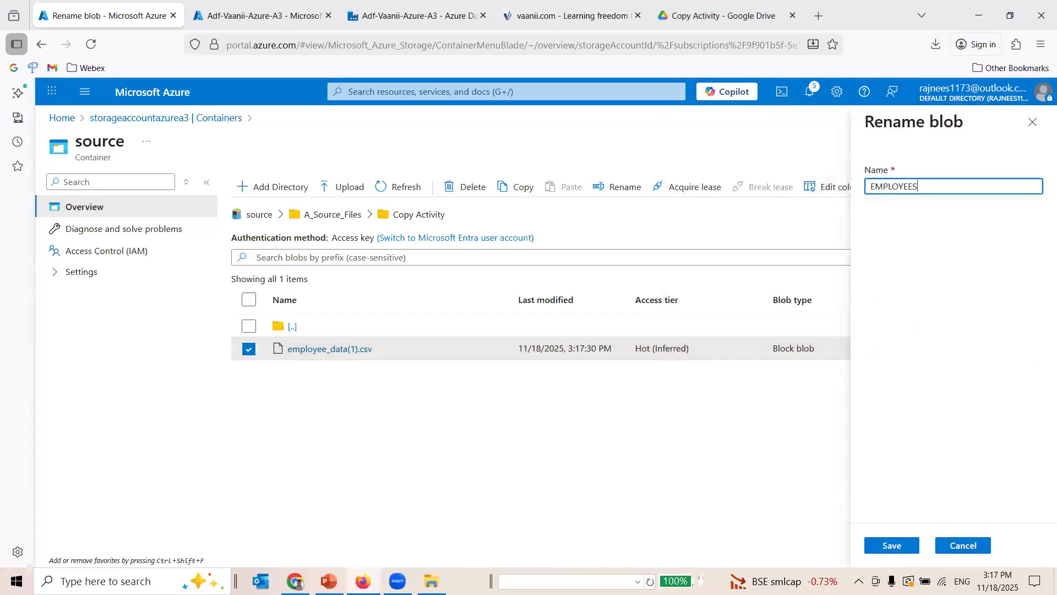
{"action": "left_click", "coordinate": [887, 546]}
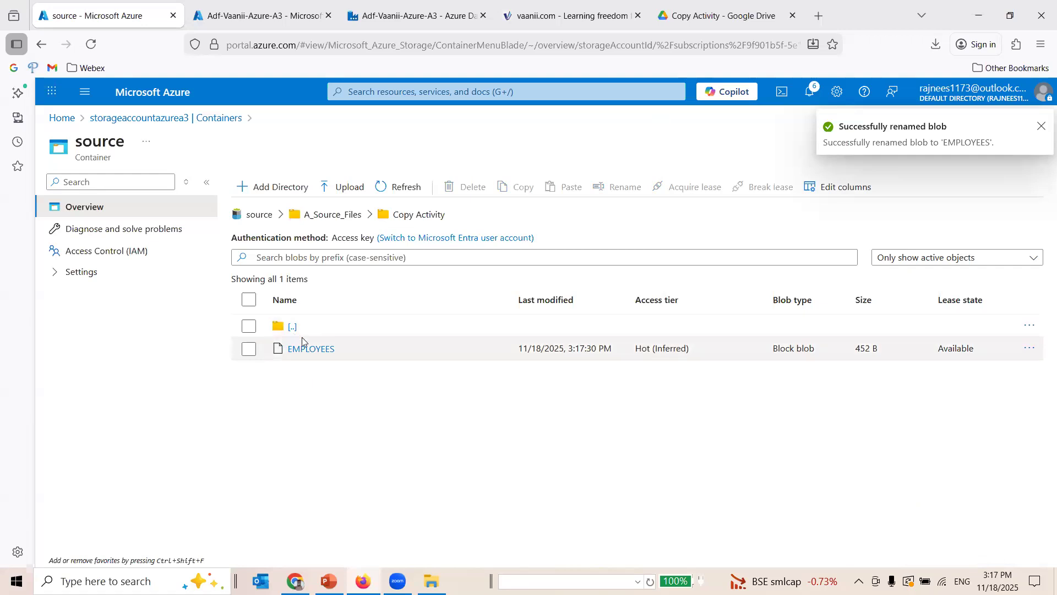
Create a directory named Copy Activity inside A_TARGET_FILES of the source container and open it
{"action": "left_click", "coordinate": [333, 214]}
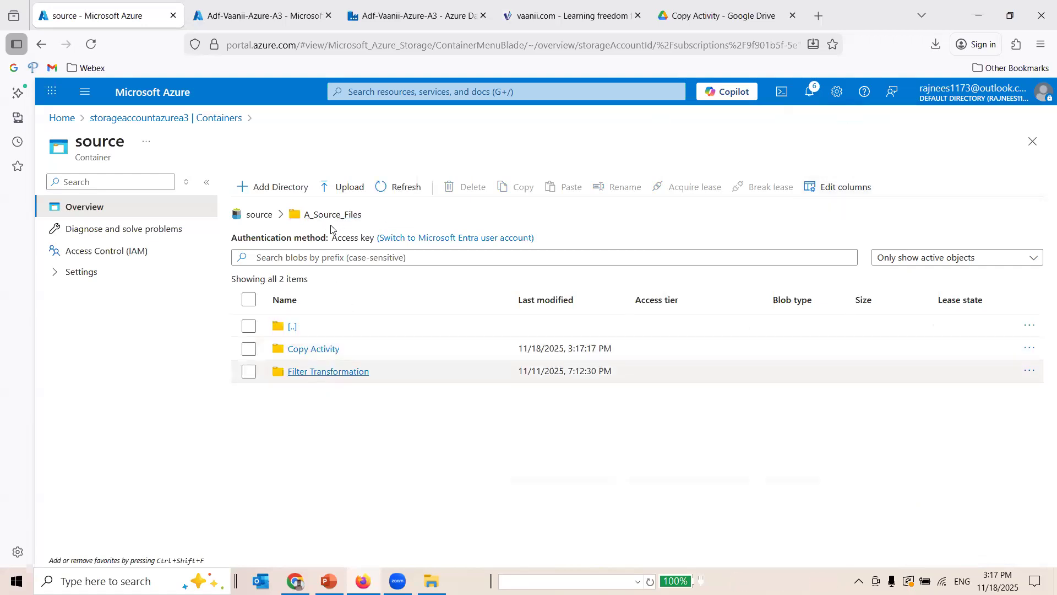
{"action": "left_click", "coordinate": [266, 219]}
{"action": "left_click", "coordinate": [359, 385]}
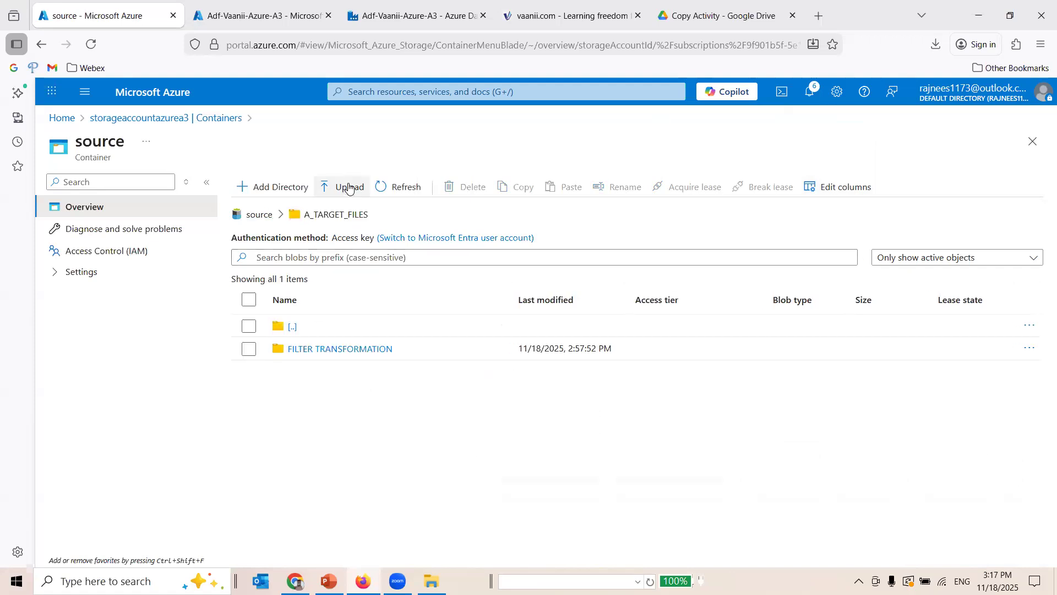
{"action": "left_click", "coordinate": [281, 187]}
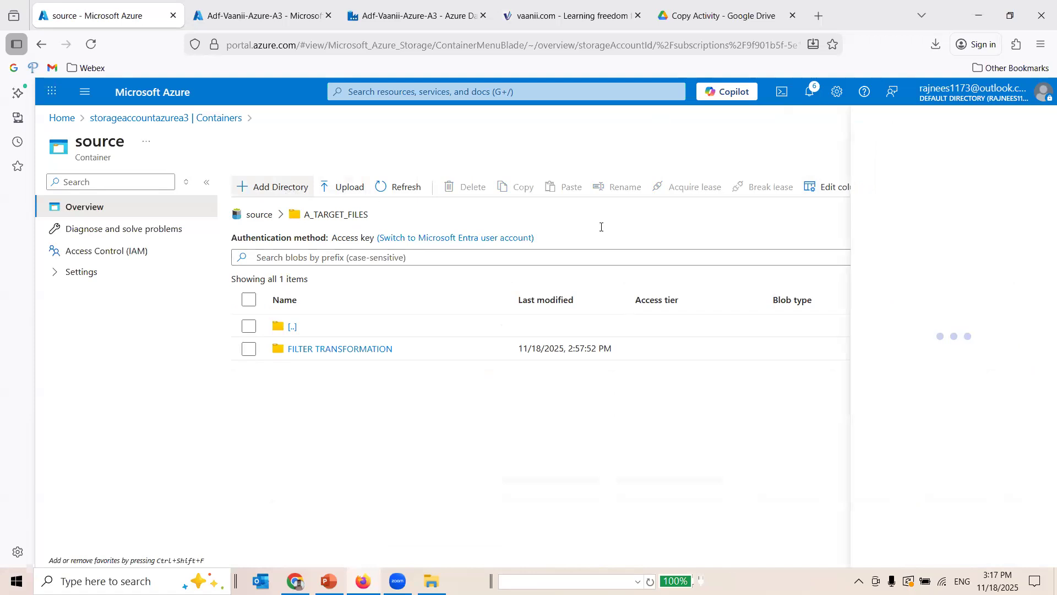
{"action": "type", "text": "ctivity"}
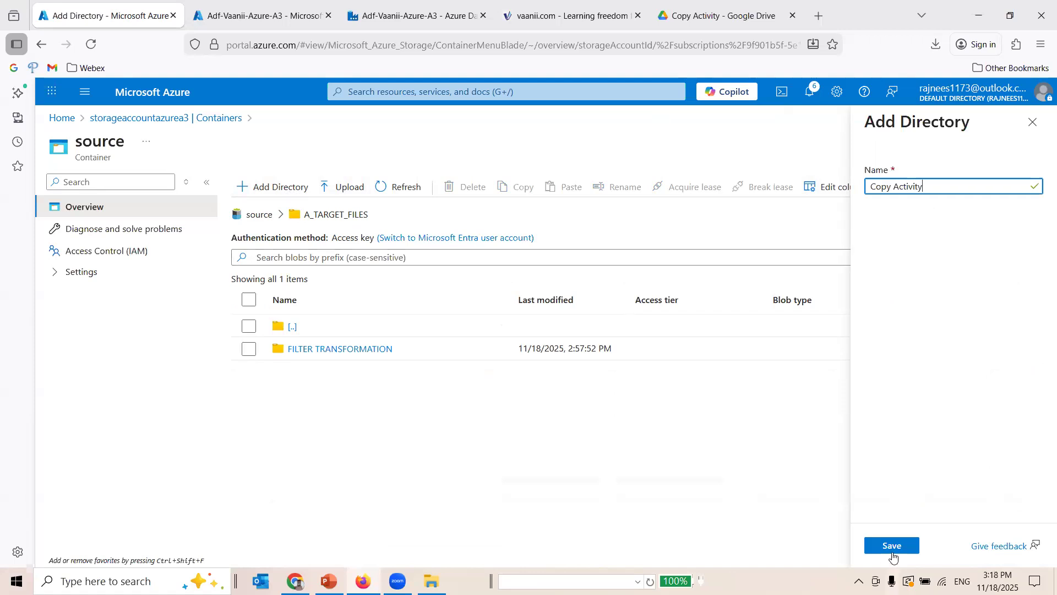
{"action": "left_click", "coordinate": [892, 553]}
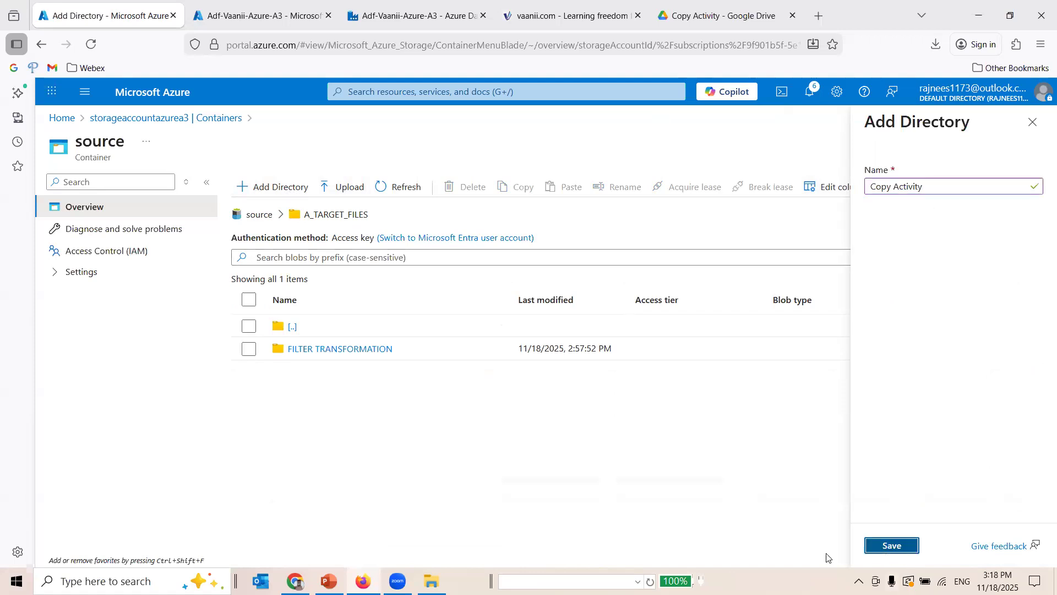
{"action": "left_click", "coordinate": [325, 372]}
{"action": "left_click", "coordinate": [352, 215]}
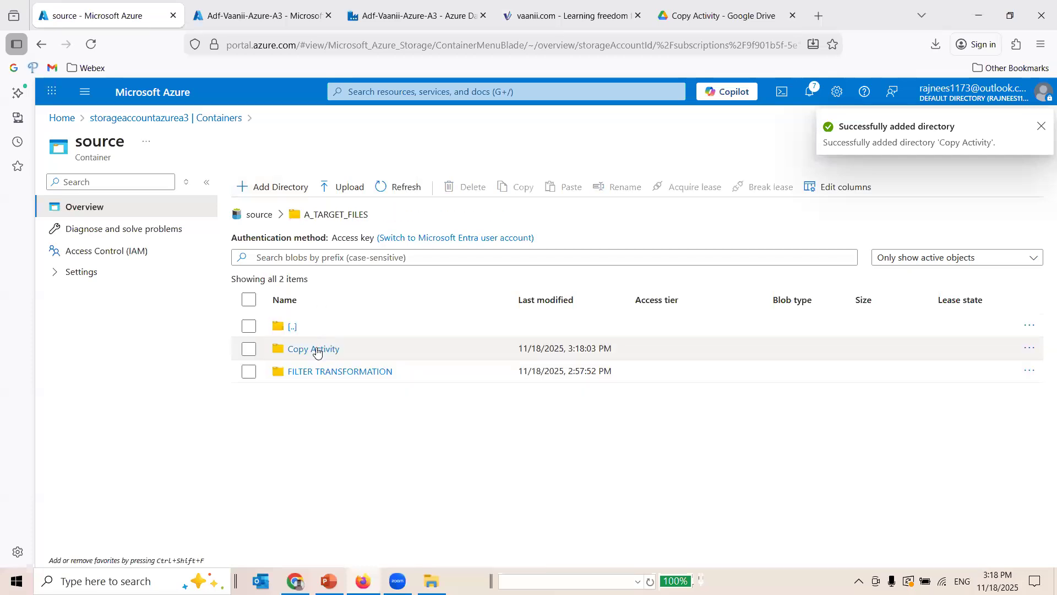
{"action": "left_click", "coordinate": [314, 348]}
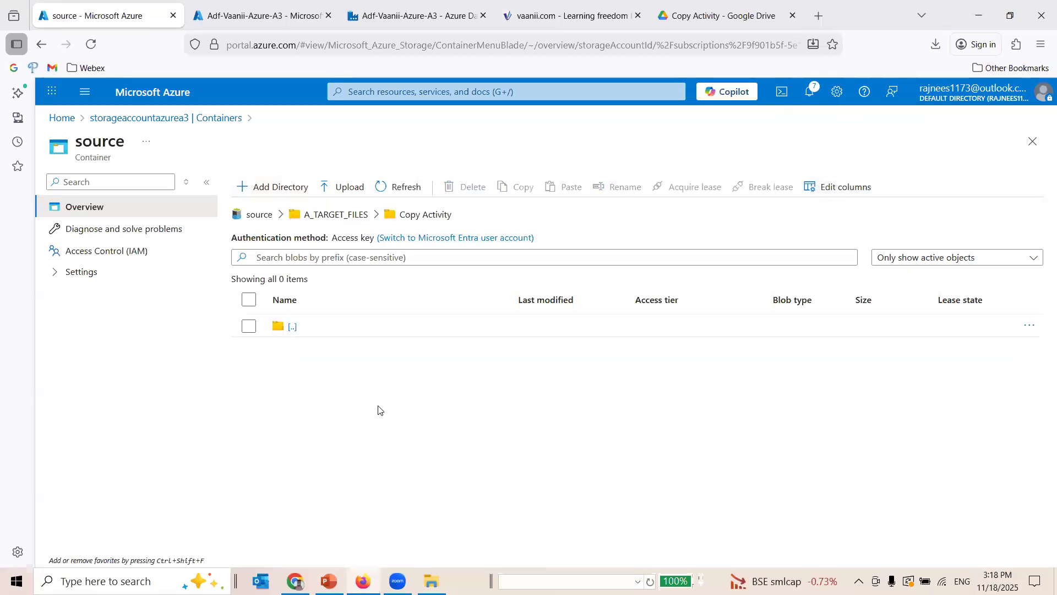
Switch to the Azure Data Factory authoring page and create a new pipeline
{"action": "left_click", "coordinate": [273, 14]}
{"action": "left_click", "coordinate": [354, 13]}
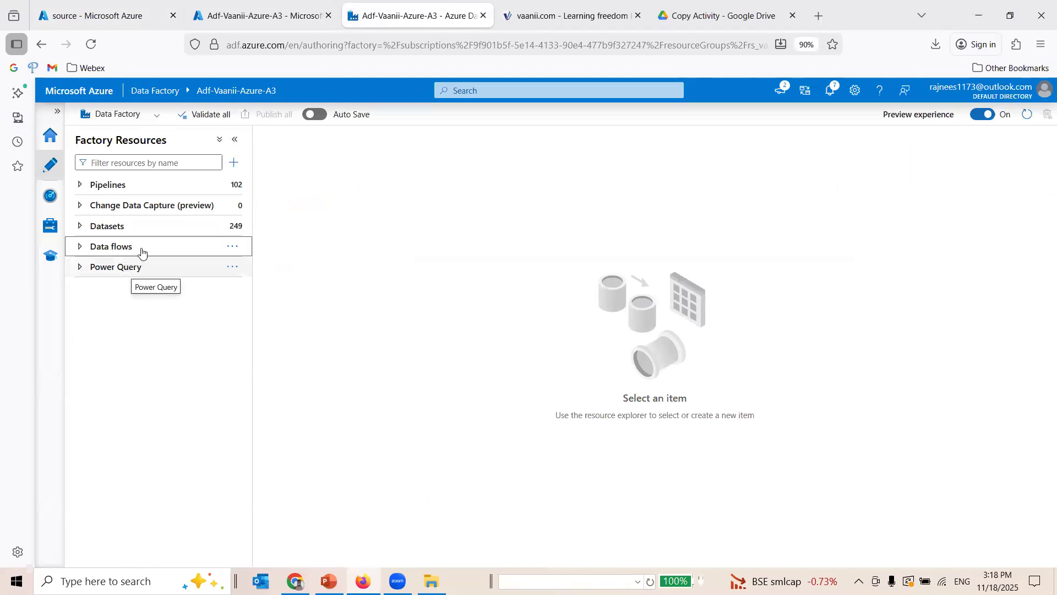
{"action": "left_click", "coordinate": [80, 185]}
{"action": "left_click", "coordinate": [80, 184]}
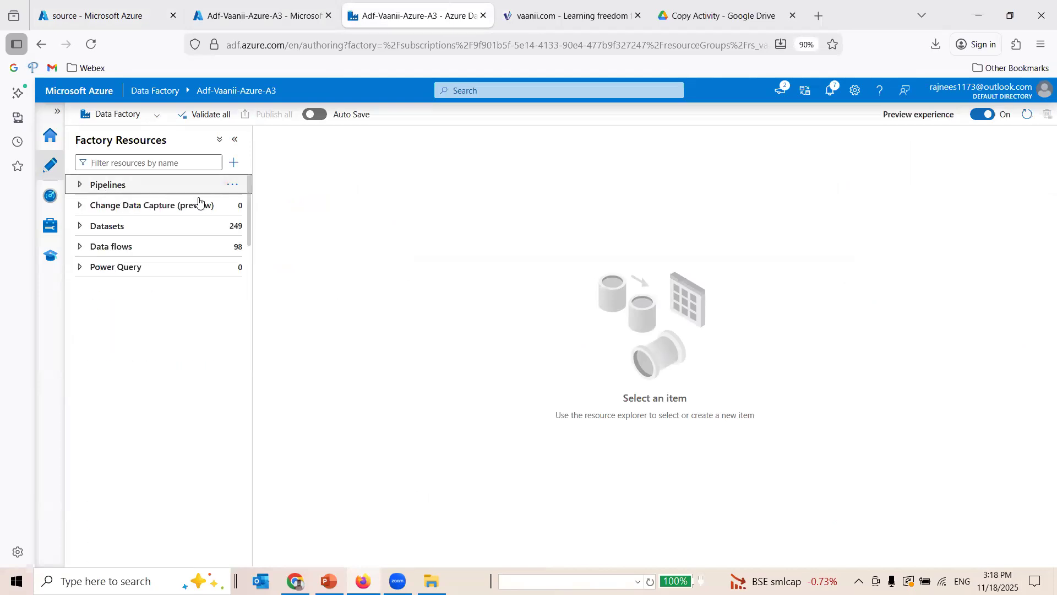
{"action": "left_click", "coordinate": [232, 184]}
{"action": "left_click", "coordinate": [293, 207]}
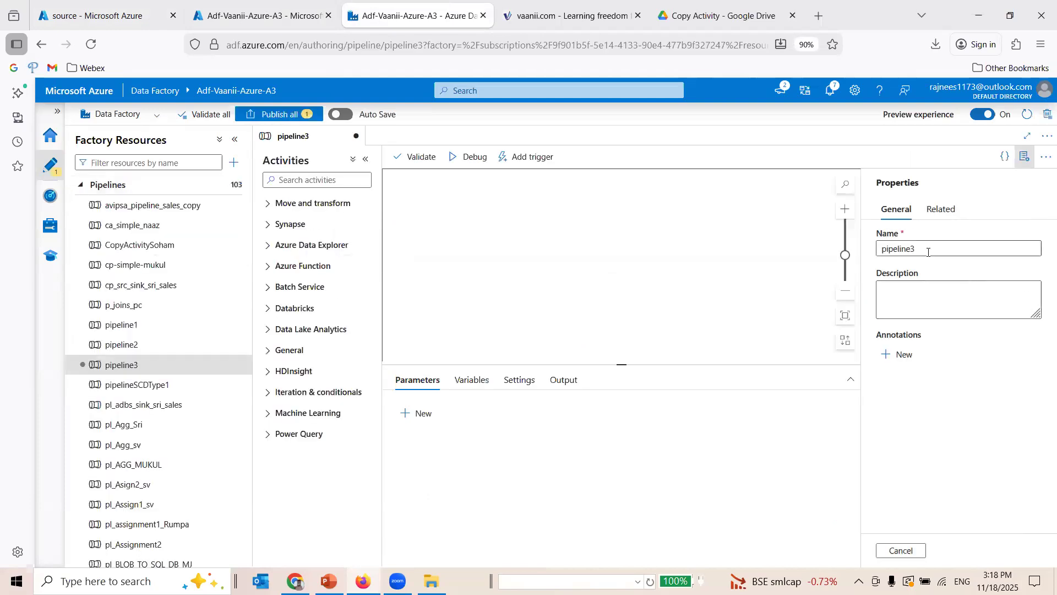
Name the new pipeline pl_Copy_Activity_Vaanii
{"action": "type", "text": "pl_"}
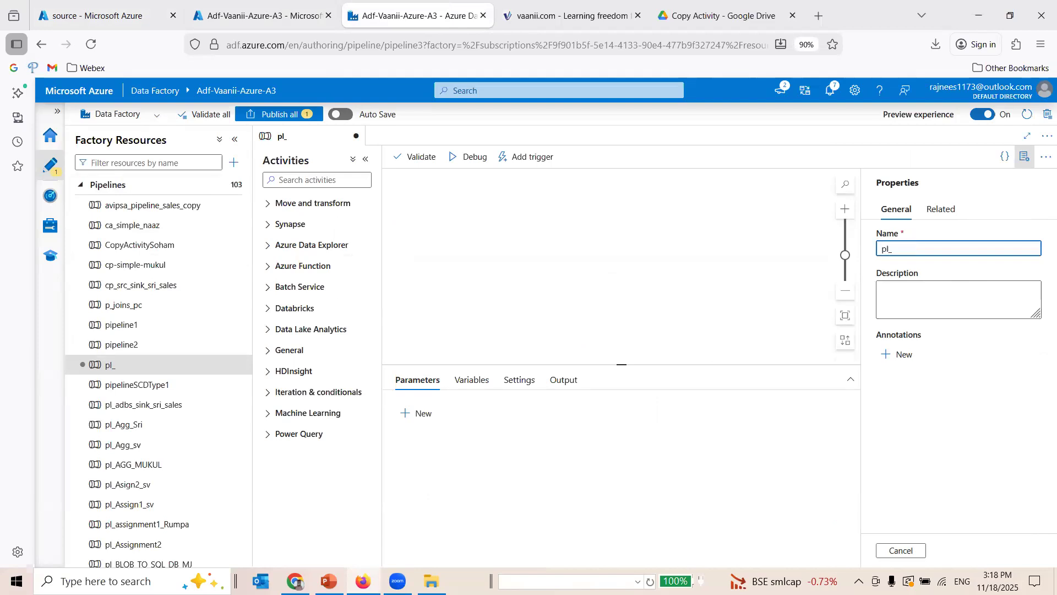
{"action": "type", "text": "Copy_Activity_Vani"}
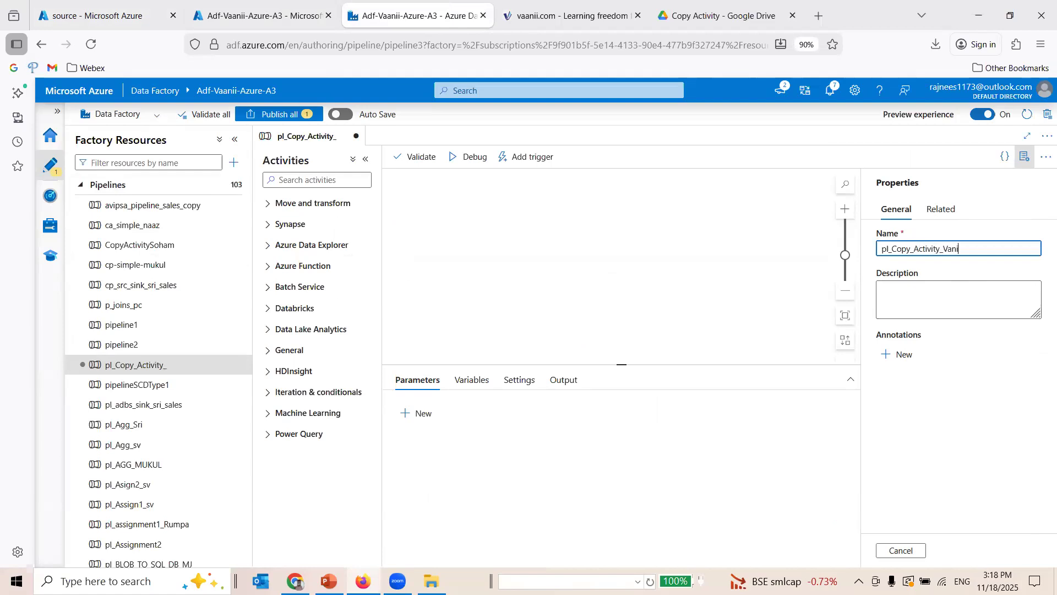
{"action": "type", "text": "i"}
{"action": "key", "text": "BackSpace"}
{"action": "key", "text": "BackSpace"}
{"action": "type", "text": "anii"}
{"action": "double_click", "coordinate": [963, 247]}
{"action": "left_click", "coordinate": [972, 246]}
{"action": "key", "text": "shift+Left"}
{"action": "key", "text": "shift+Left"}
{"action": "key", "text": "shift+Left"}
{"action": "key", "text": "shift+Left"}
{"action": "key", "text": "shift+Left"}
{"action": "key", "text": "shift+Left"}
Add a Copy data activity from the Move and transform group to the middle of the pipeline canvas
{"action": "left_click", "coordinate": [290, 180]}
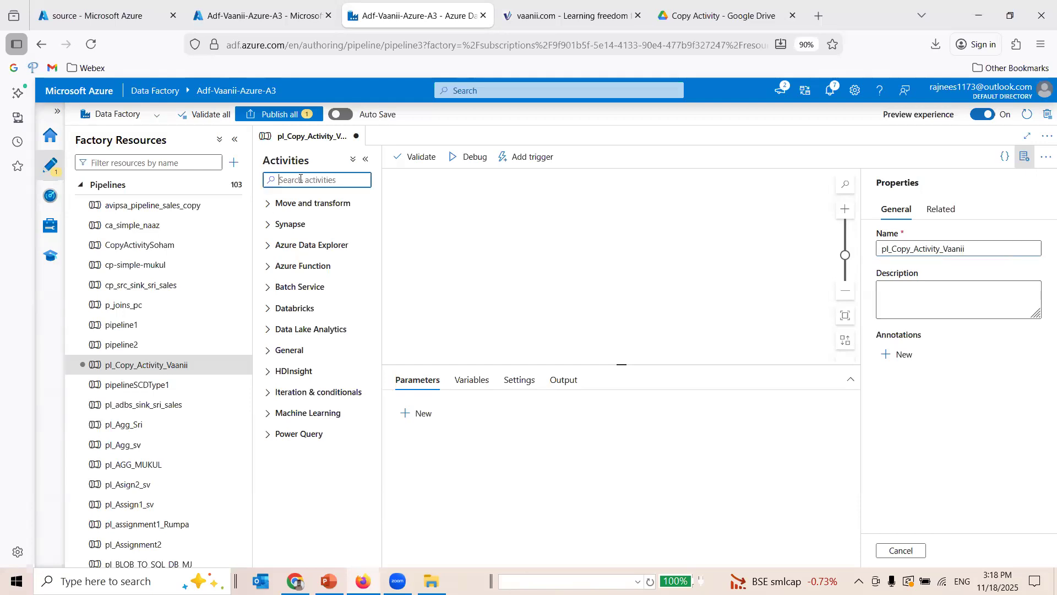
{"action": "left_click", "coordinate": [269, 205]}
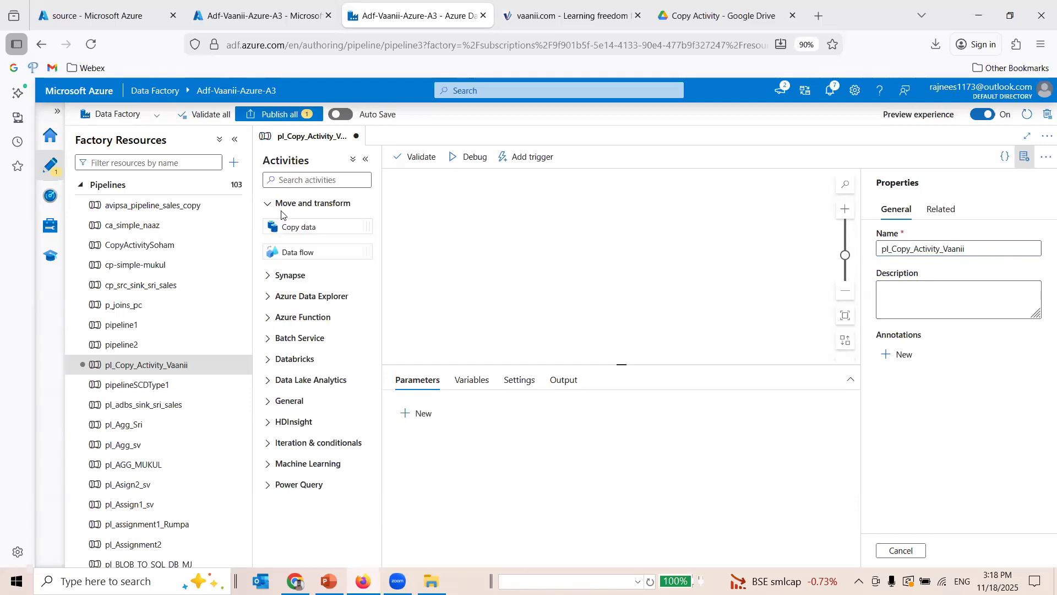
{"action": "left_click_drag", "start_coordinate": [294, 227], "coordinate": [562, 265]}
{"action": "left_click", "coordinate": [236, 139]}
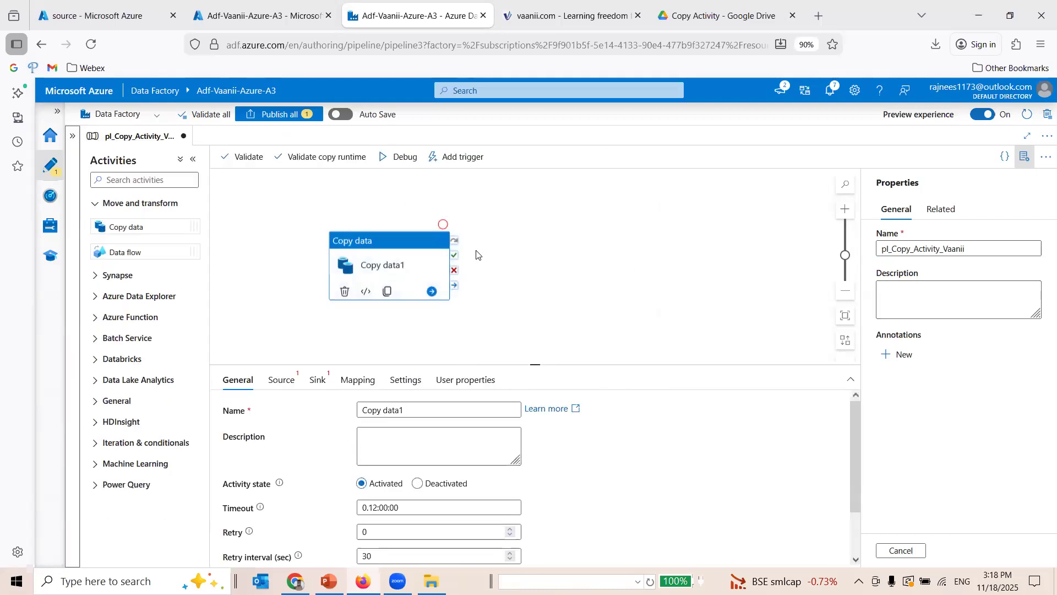
{"action": "left_click_drag", "start_coordinate": [523, 232], "coordinate": [499, 226]}
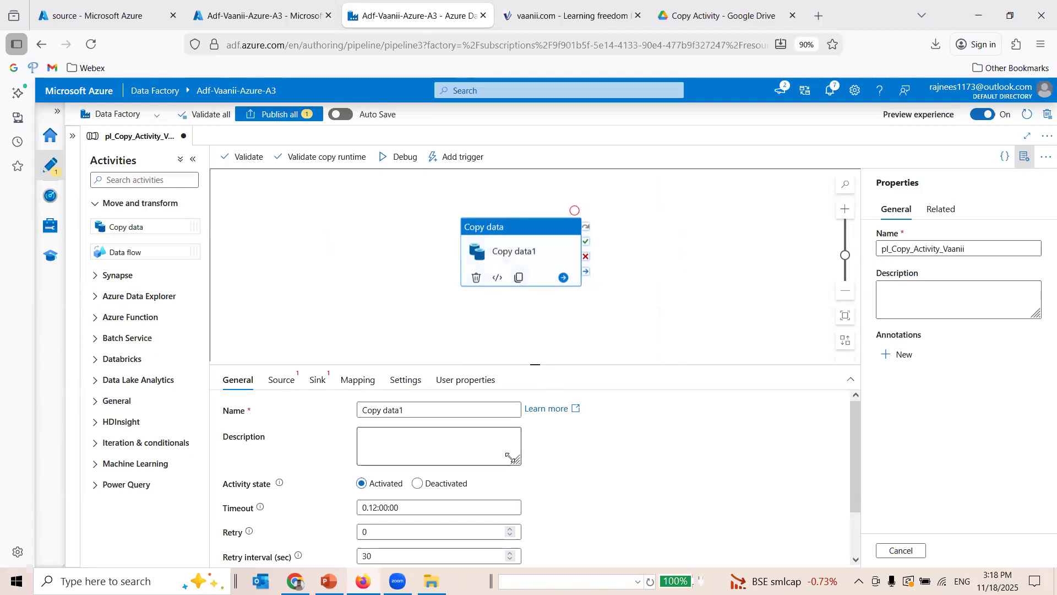
Rename the Copy data activity as cp-blob-to-blob
{"action": "scroll", "coordinate": [510, 460], "scroll_direction": "down", "scroll_amount": 2}
{"action": "scroll", "coordinate": [510, 460], "scroll_direction": "up", "scroll_amount": 2}
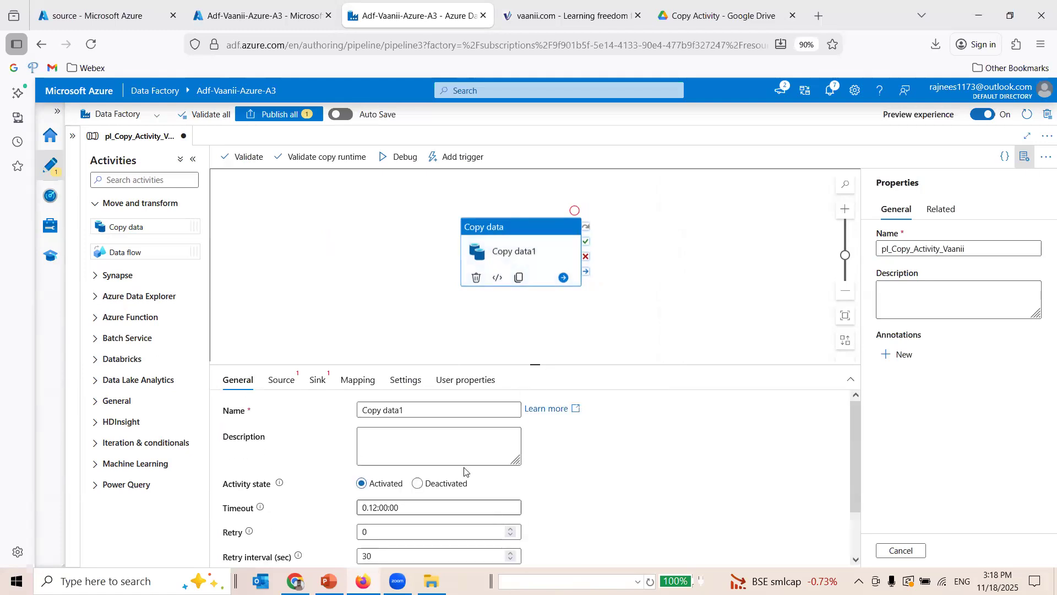
{"action": "left_click", "coordinate": [427, 410]}
{"action": "key", "text": "ctrl+a"}
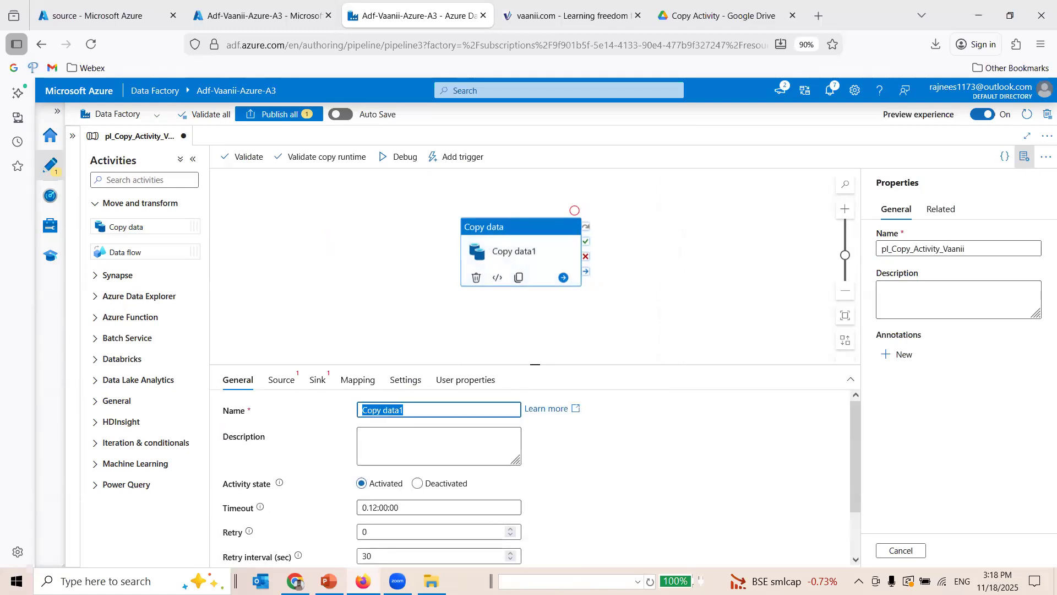
{"action": "type", "text": "cp-blob-to"}
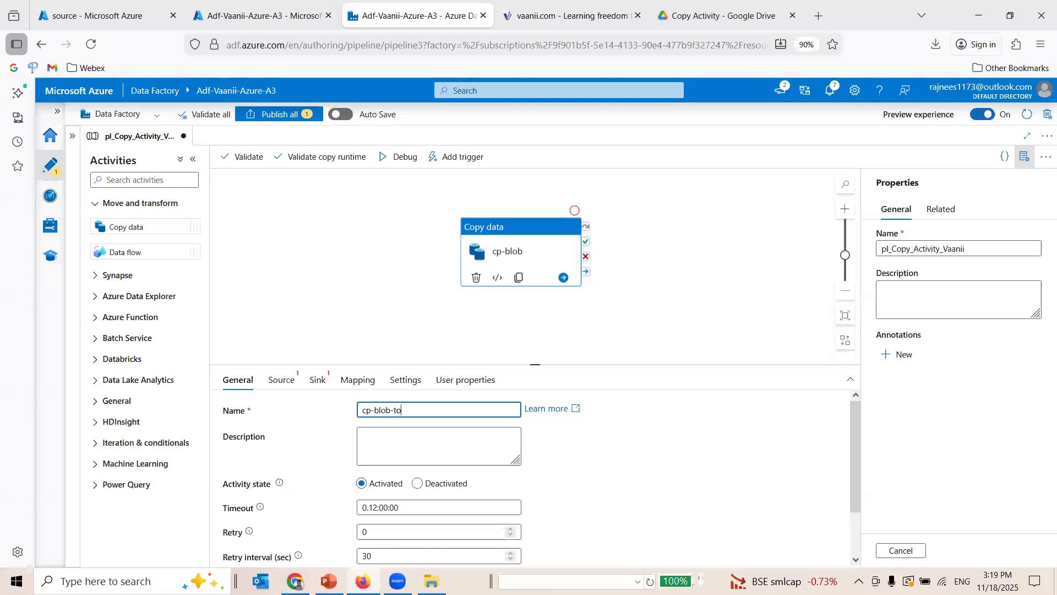
{"action": "type", "text": "-blob"}
{"action": "left_click", "coordinate": [402, 454]}
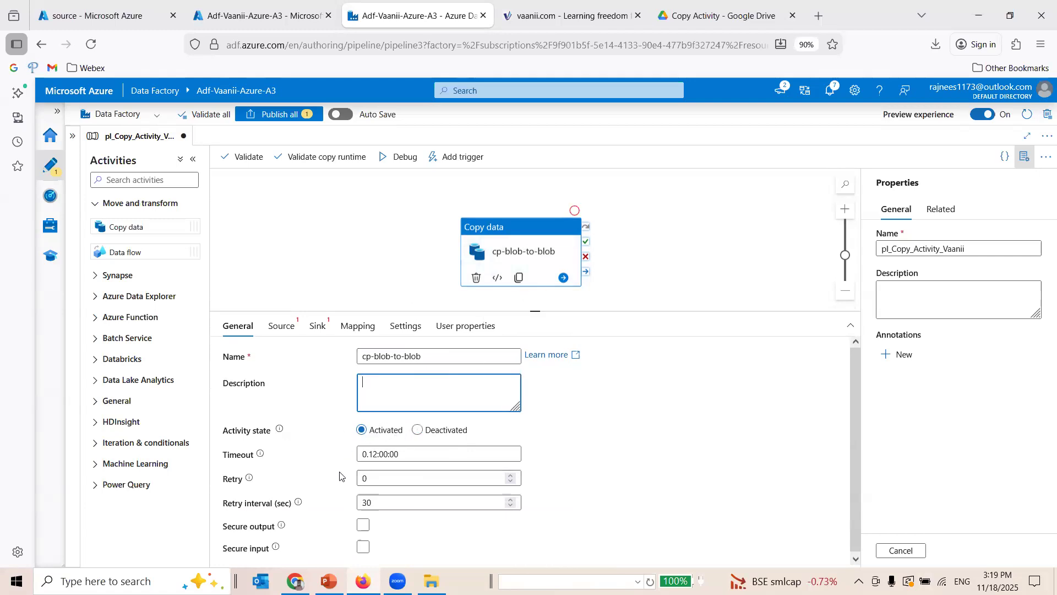
Examine the copy activity's general settings for timeout, retry, retry interval and secure output
{"action": "left_click_drag", "start_coordinate": [400, 455], "coordinate": [349, 462]}
{"action": "left_click", "coordinate": [414, 480]}
{"action": "left_click", "coordinate": [380, 484]}
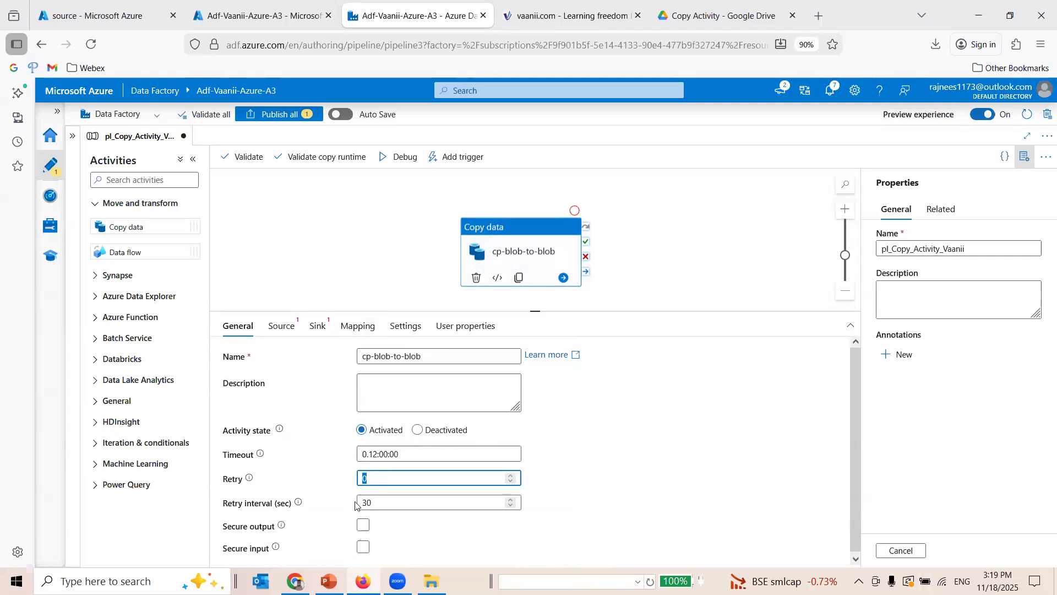
{"action": "left_click", "coordinate": [409, 502]}
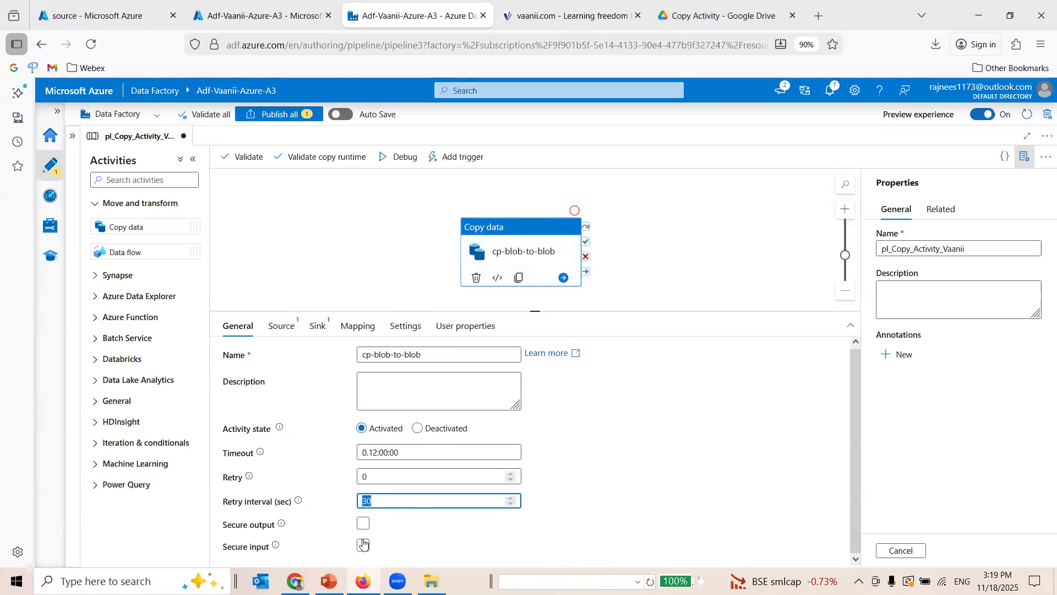
{"action": "left_click", "coordinate": [363, 524]}
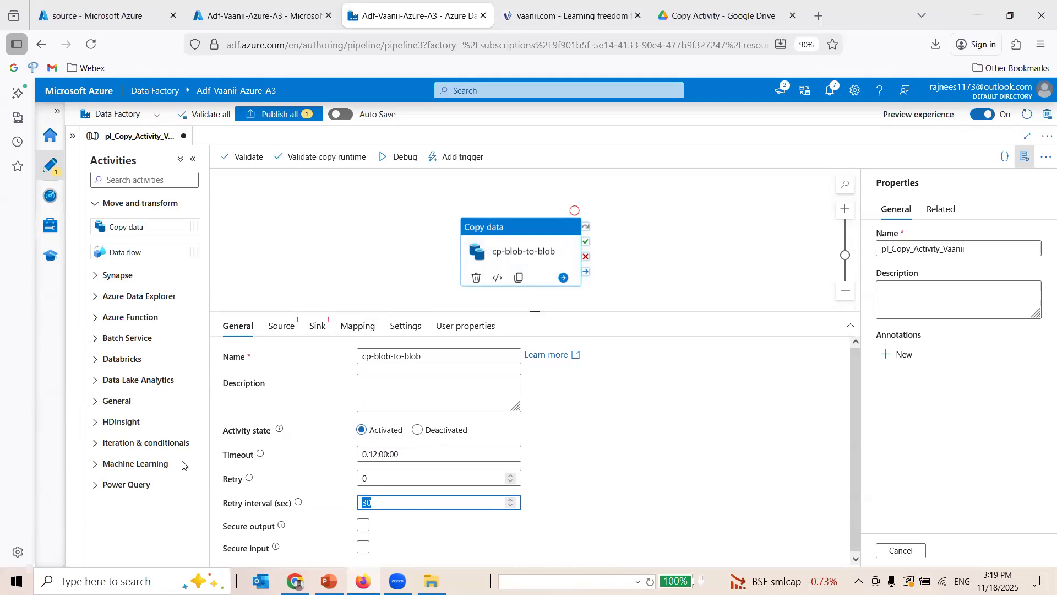
{"action": "left_click", "coordinate": [287, 330]}
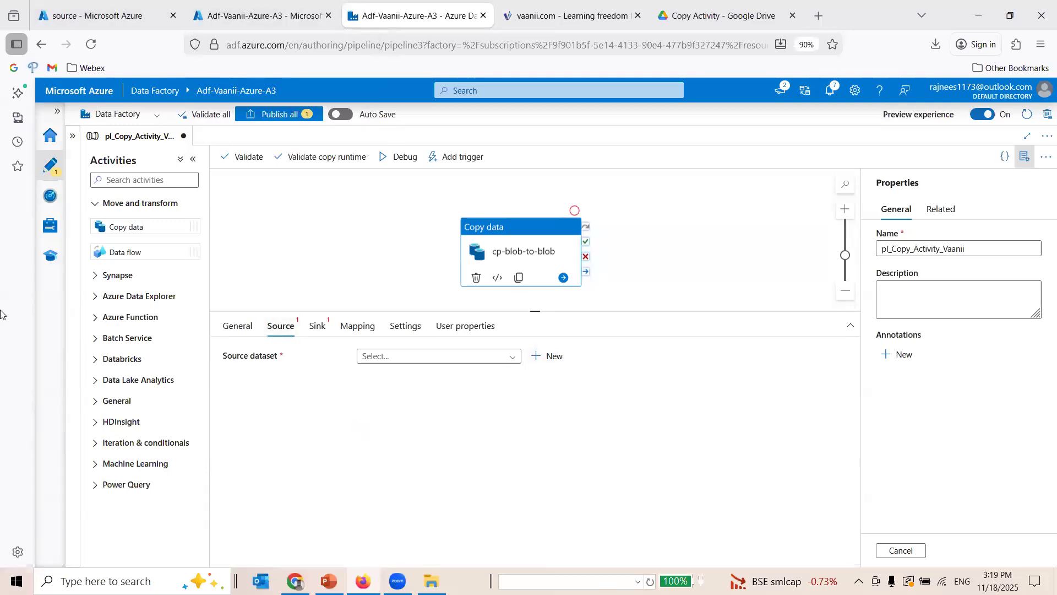
{"action": "left_click", "coordinate": [235, 330]}
{"action": "left_click", "coordinate": [363, 525]}
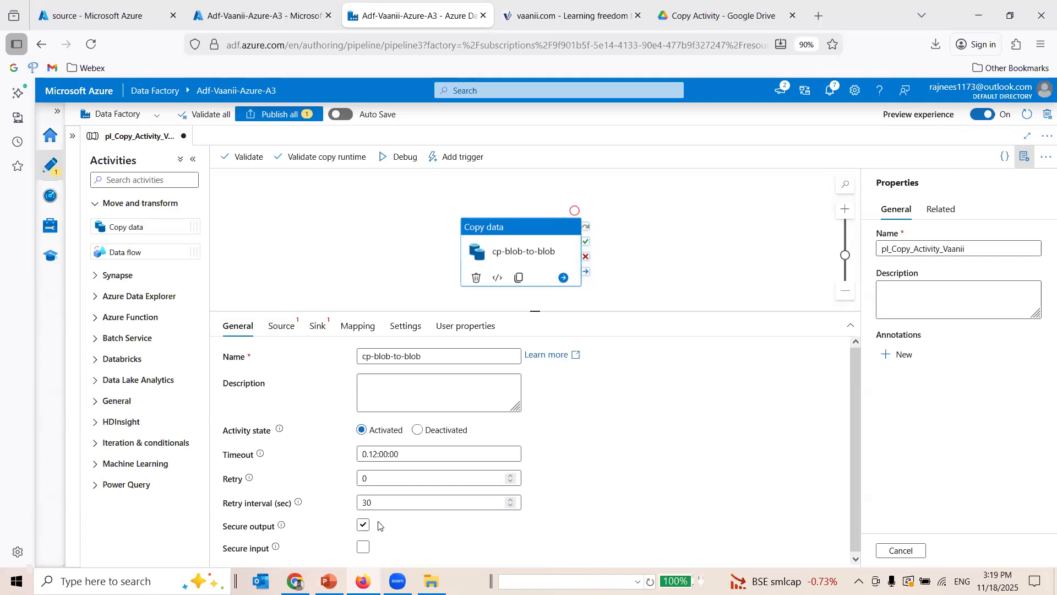
{"action": "left_click", "coordinate": [281, 330]}
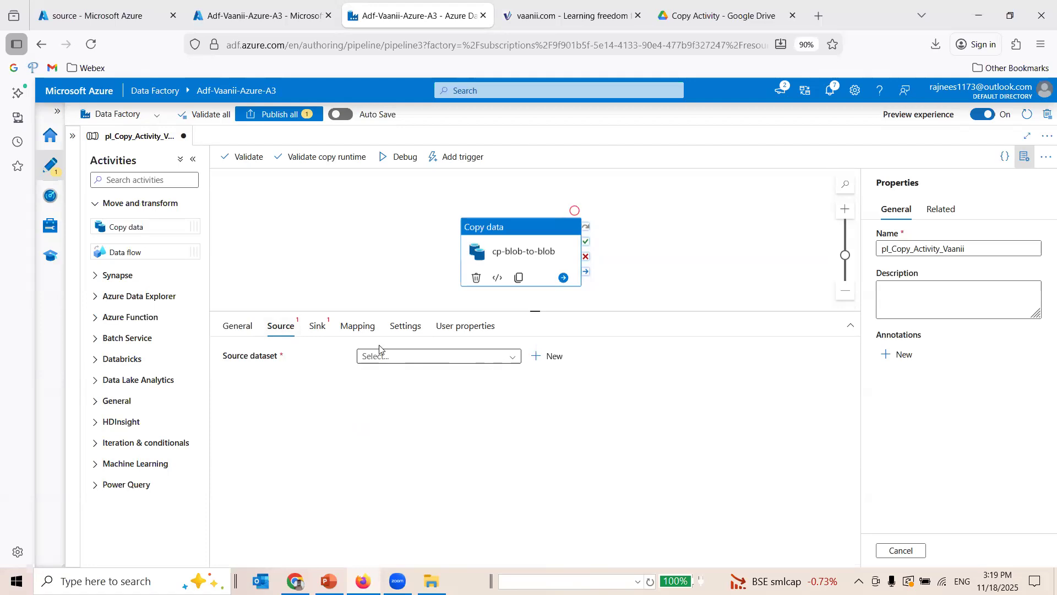
{"action": "left_click", "coordinate": [234, 330]}
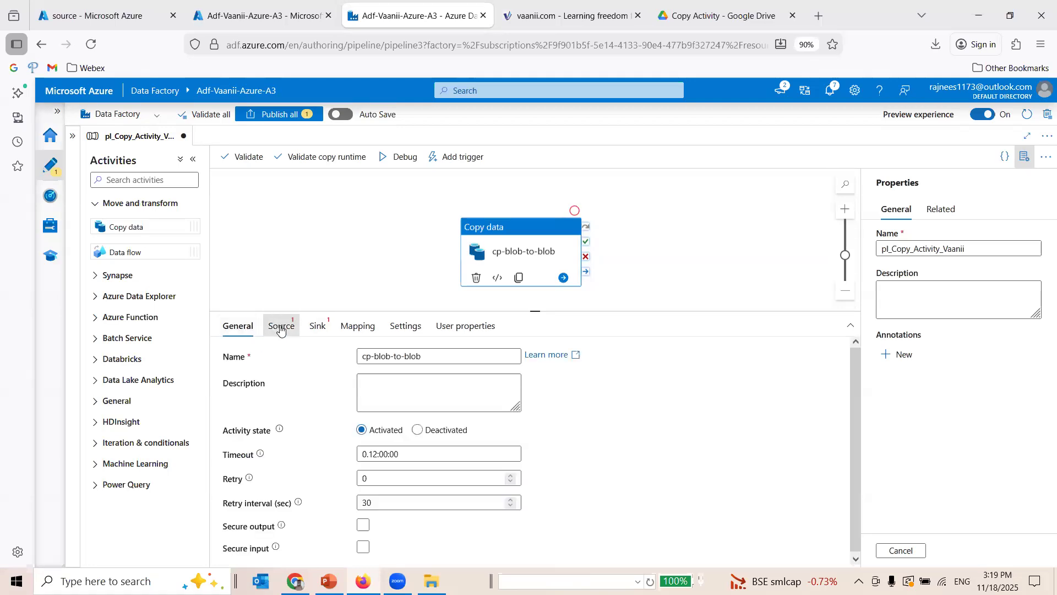
Start a new source dataset for the copy activity using Azure Data Lake Storage Gen2 and the DelimitedText format
{"action": "left_click", "coordinate": [281, 328]}
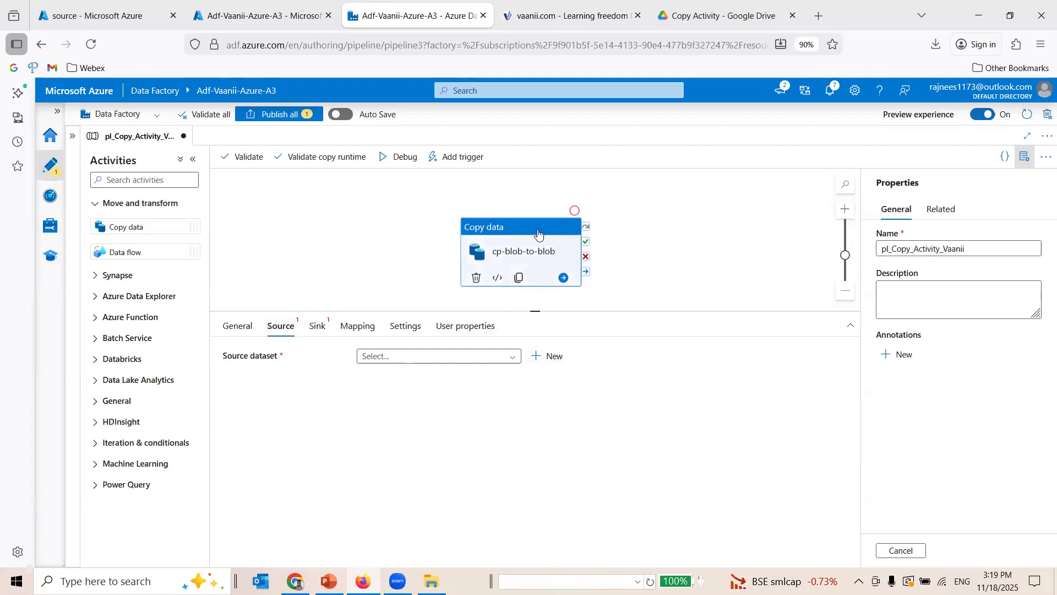
{"action": "left_click", "coordinate": [555, 356]}
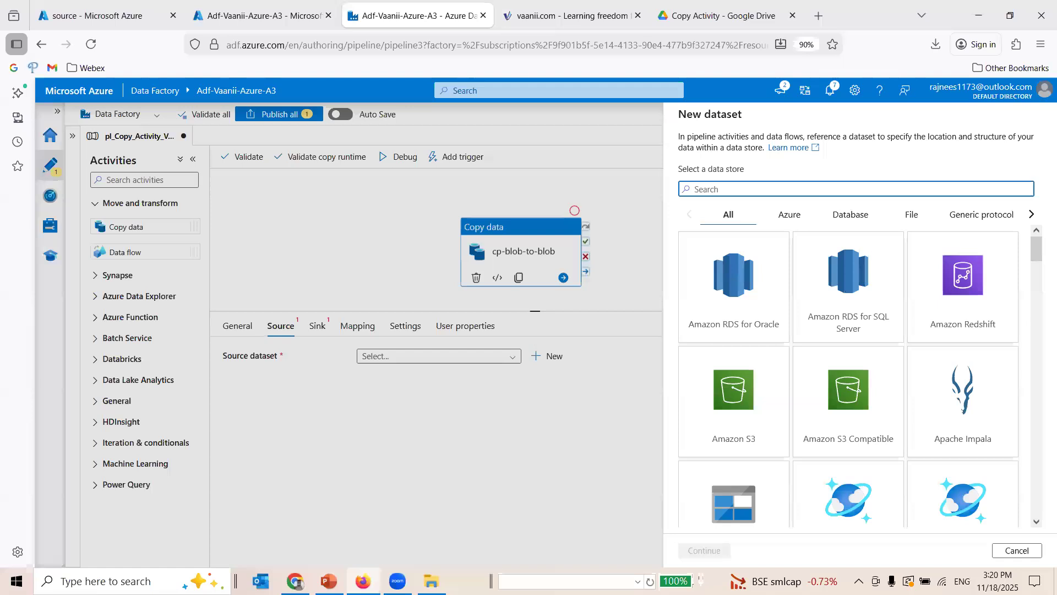
{"action": "type", "text": "gen"}
{"action": "left_click", "coordinate": [734, 280]}
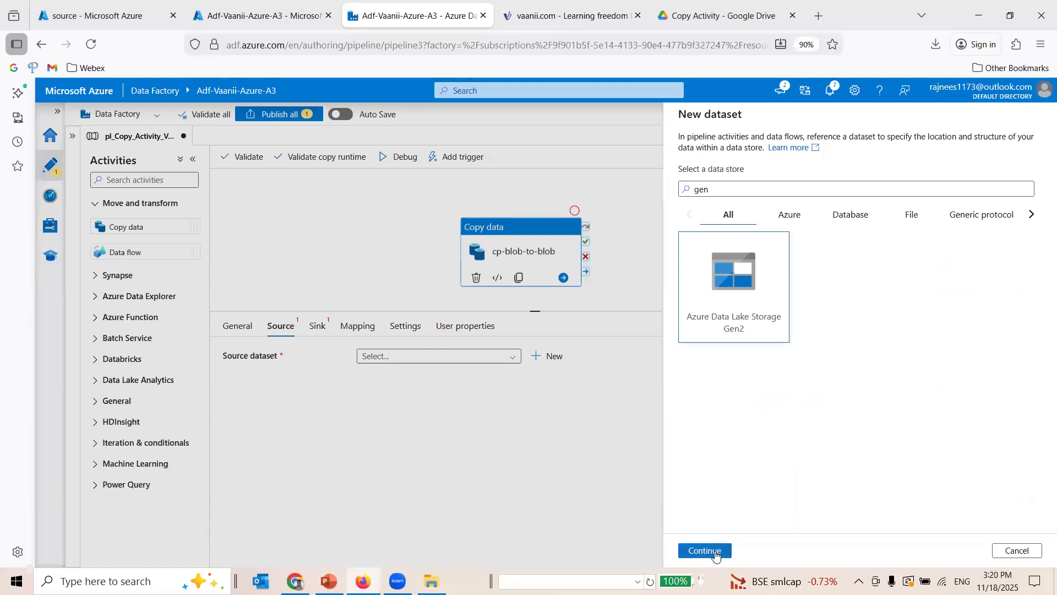
{"action": "left_click", "coordinate": [705, 550]}
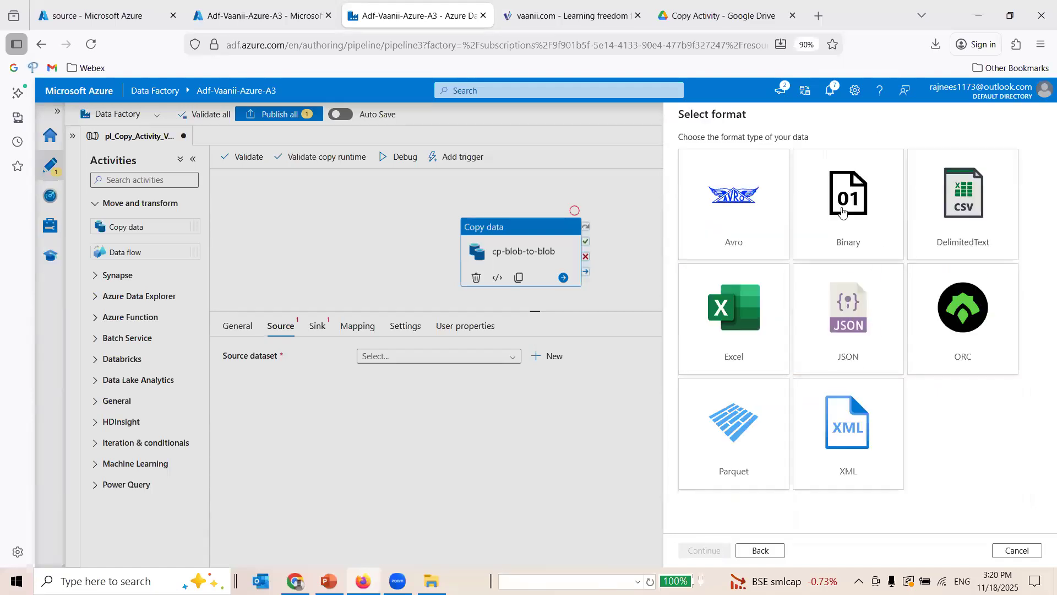
{"action": "left_click", "coordinate": [968, 216]}
{"action": "left_click", "coordinate": [705, 551]}
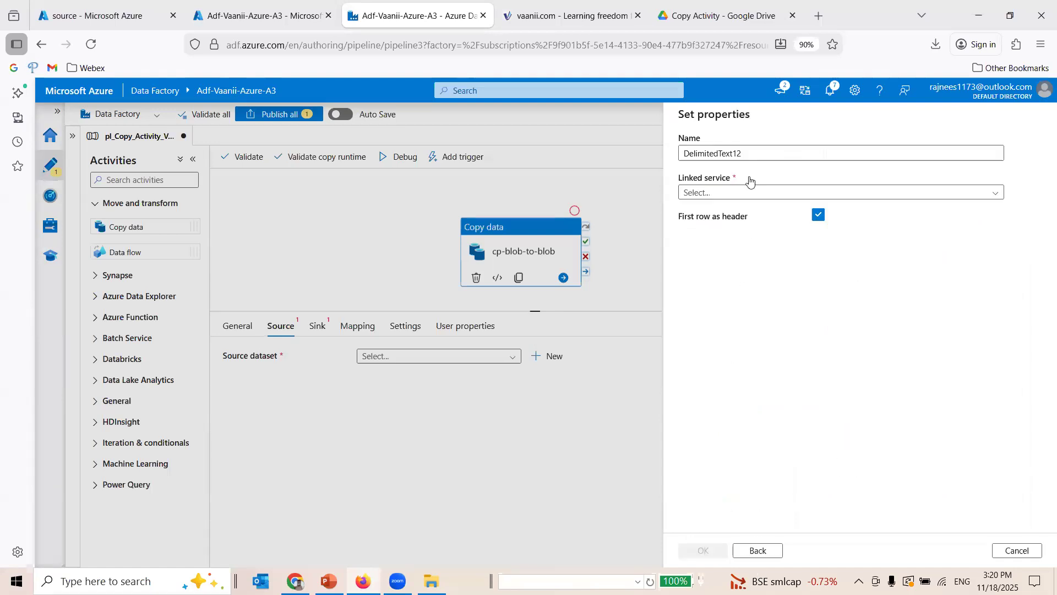
Name the source dataset ds_ca_vaanii and assign it the linked service ls_vaanii_Azure_A3
{"action": "double_click", "coordinate": [716, 154]}
{"action": "type", "text": "ds_ca"}
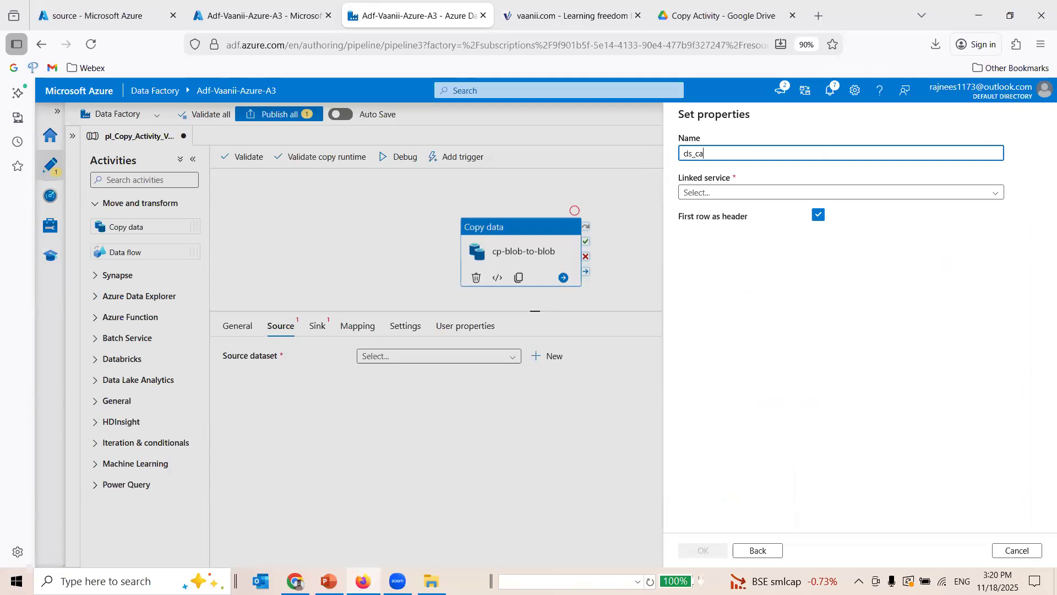
{"action": "type", "text": "_va"}
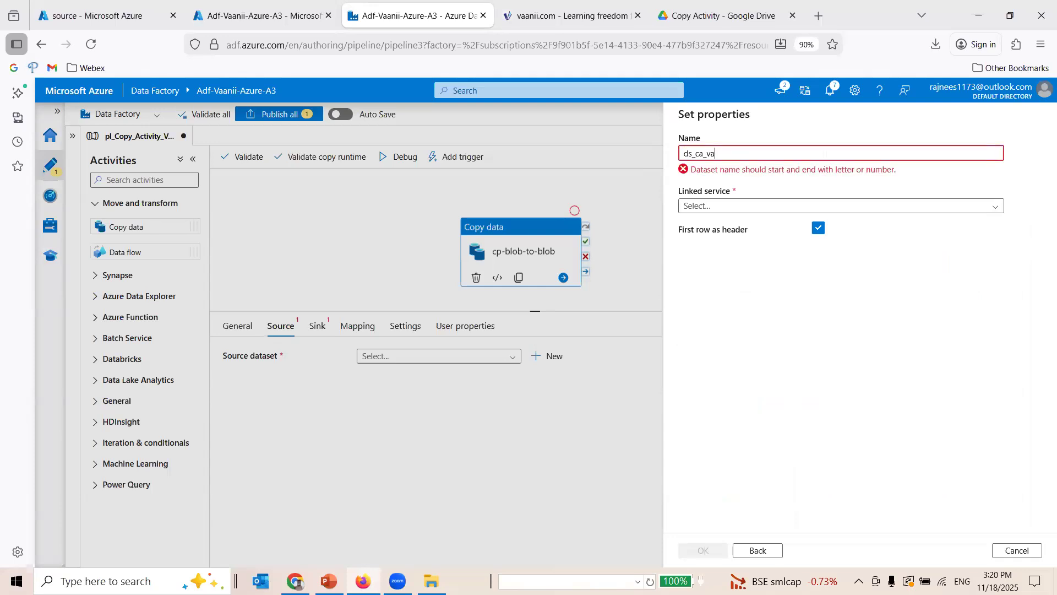
{"action": "type", "text": "nii"}
{"action": "key", "text": "BackSpace"}
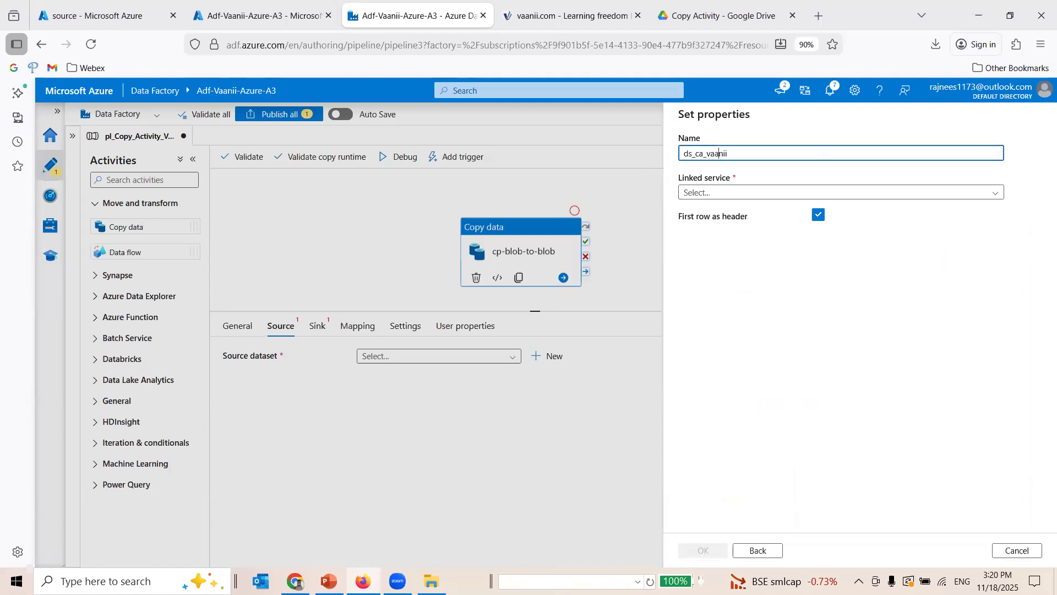
{"action": "left_click", "coordinate": [841, 194]}
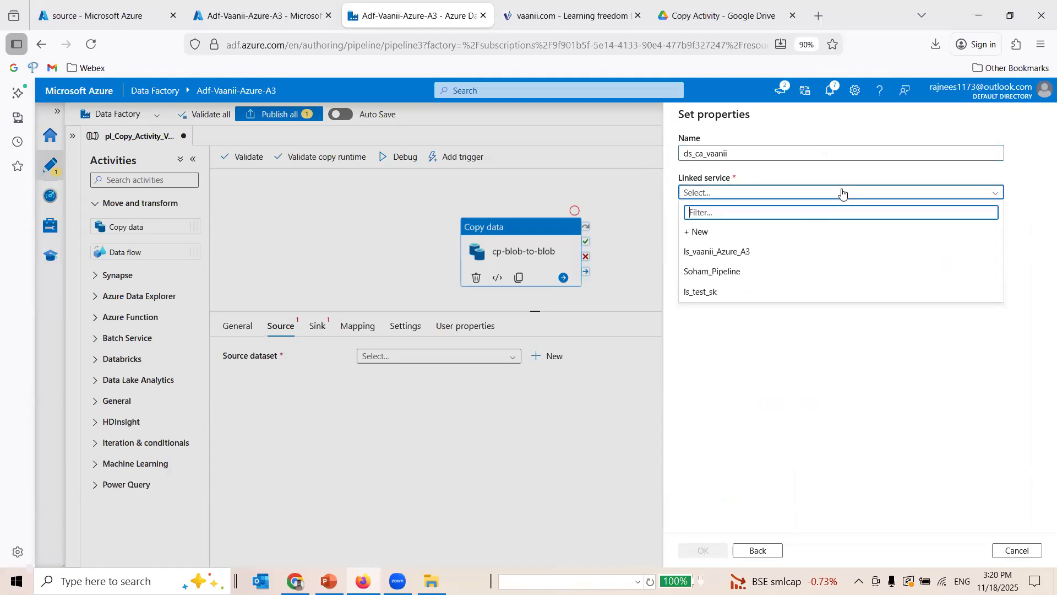
{"action": "left_click", "coordinate": [841, 252]}
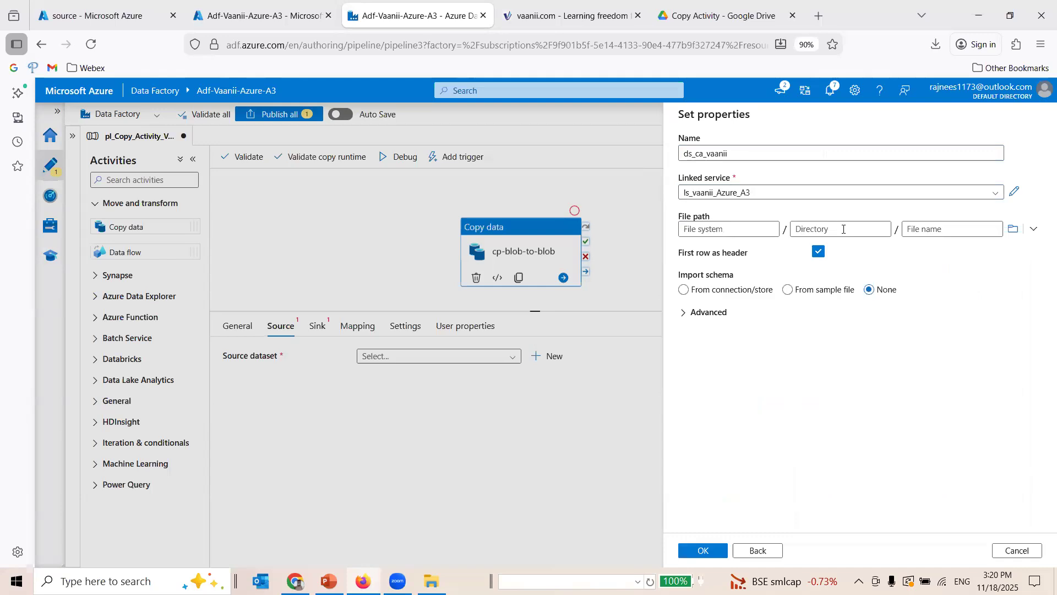
Review the connection settings of the linked service ls_vaanii_Azure_A3 and the other available linked services
{"action": "left_click", "coordinate": [1014, 192]}
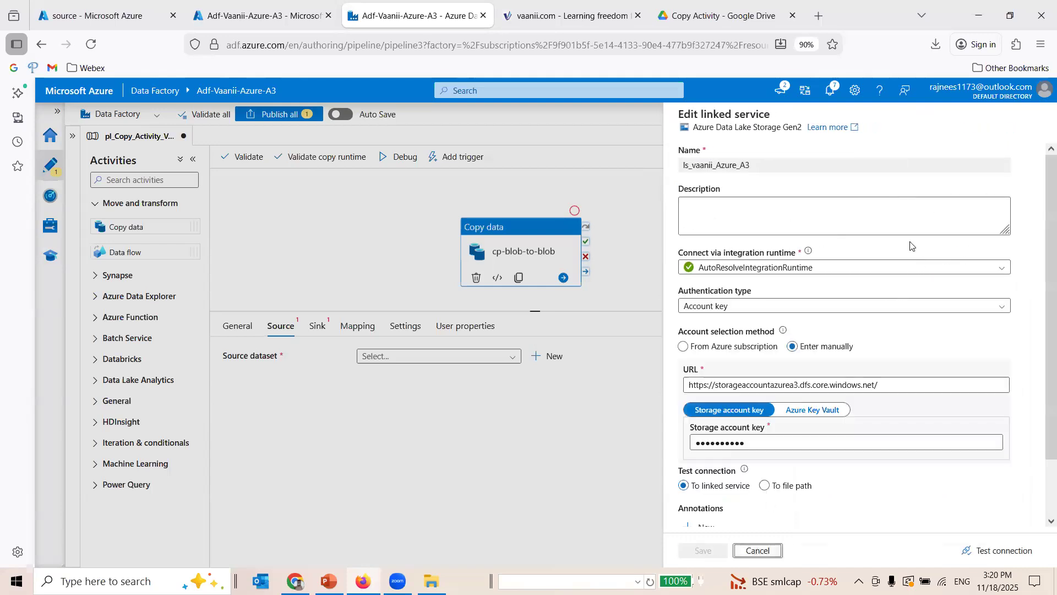
{"action": "key", "text": "Escape"}
{"action": "left_click", "coordinate": [873, 191]}
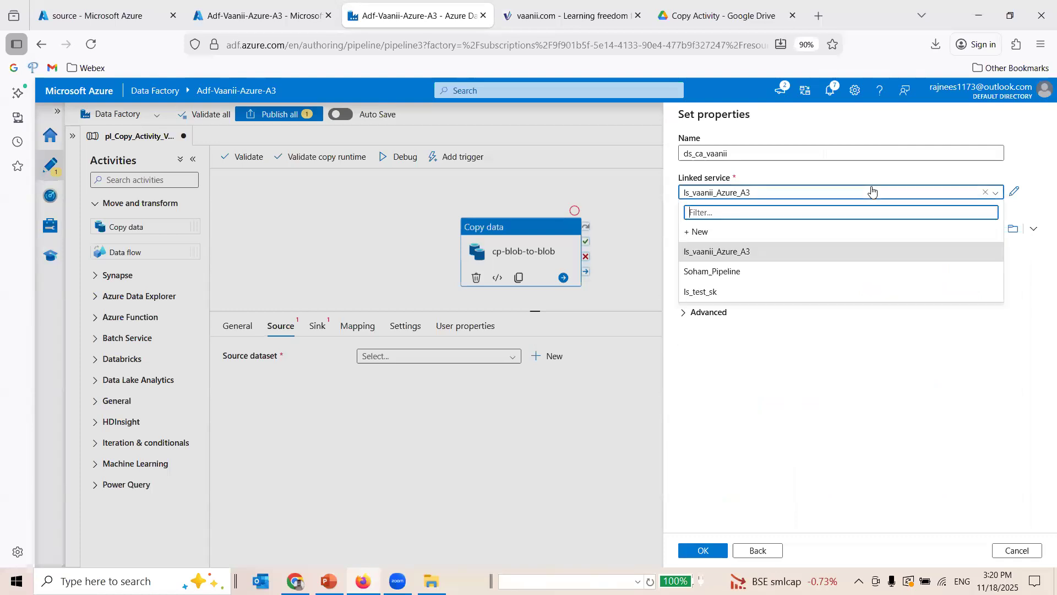
{"action": "left_click", "coordinate": [873, 191]}
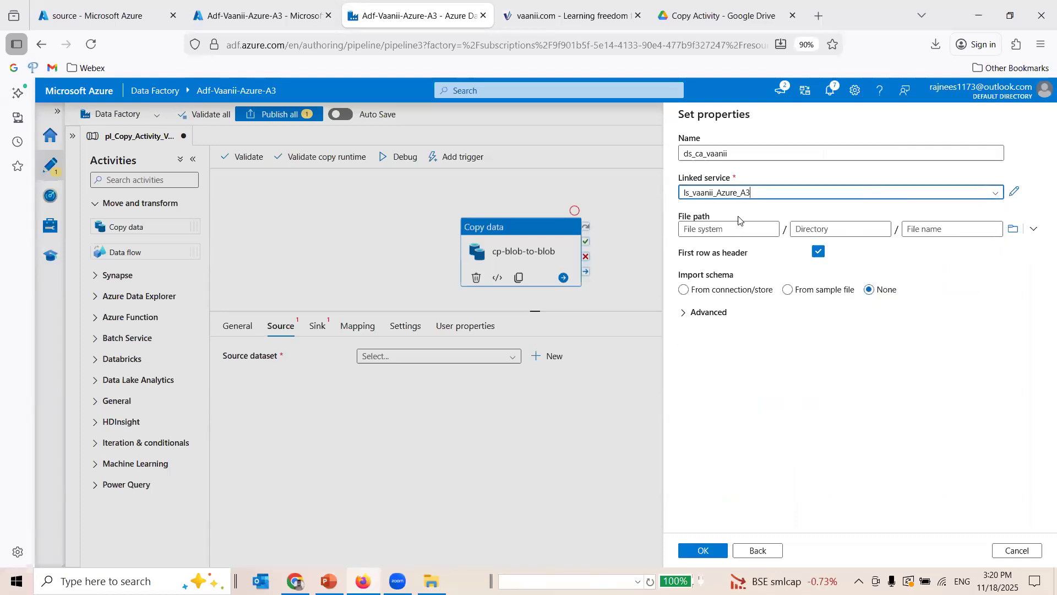
Set the source dataset's file path to the EMPLOYEES file in source/A_Source_Files/Copy Activity
{"action": "left_click", "coordinate": [1014, 233]}
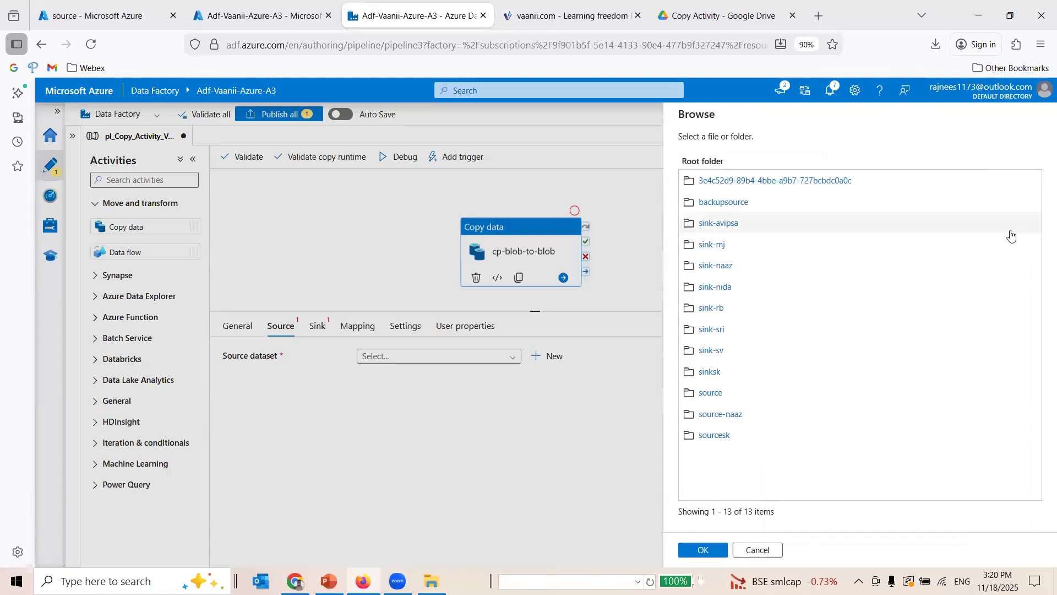
{"action": "left_click", "coordinate": [713, 394]}
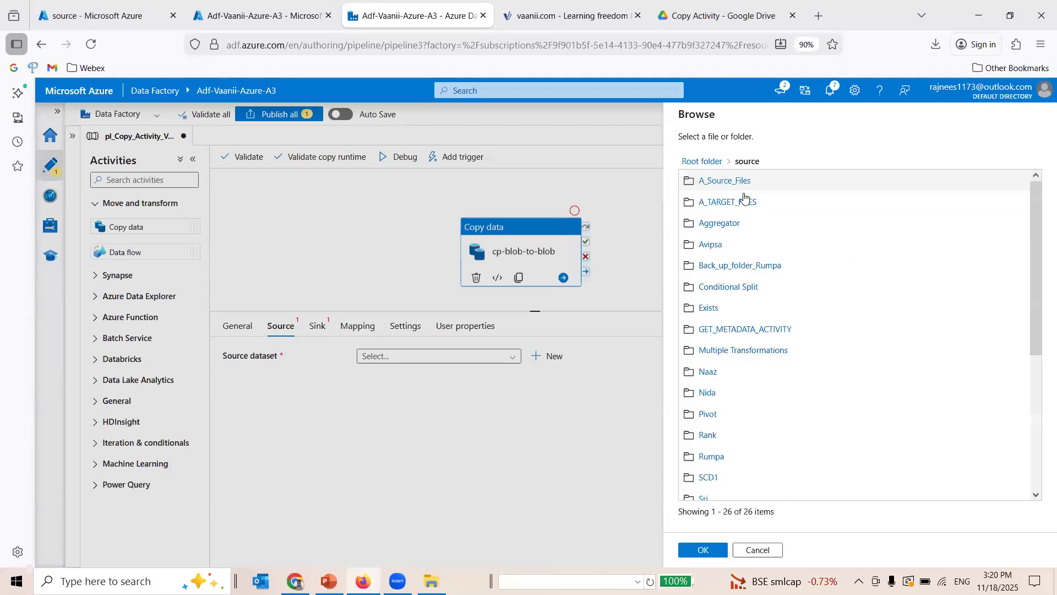
{"action": "left_click", "coordinate": [733, 184]}
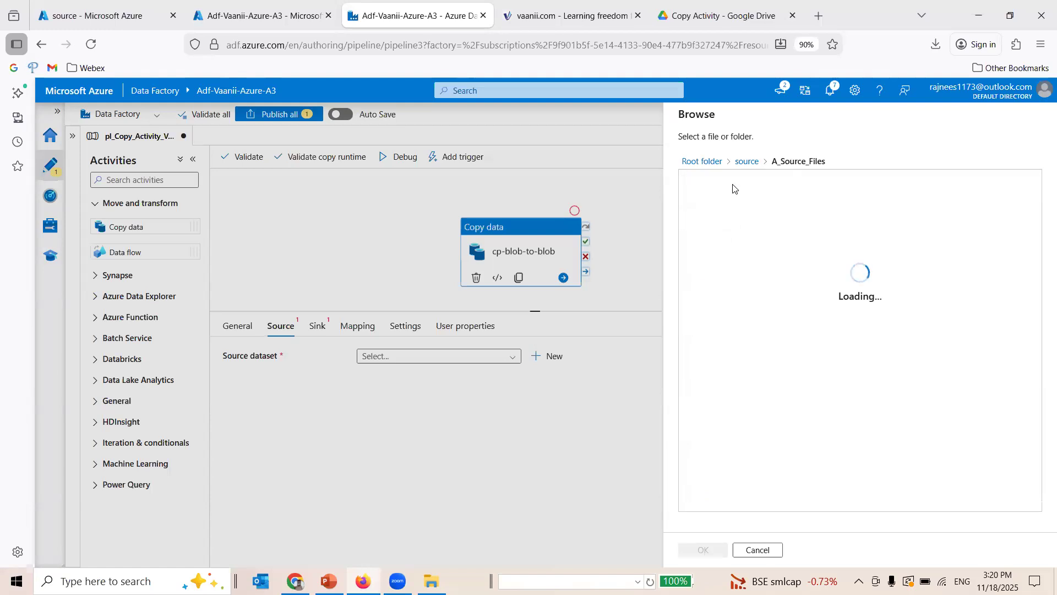
{"action": "left_click", "coordinate": [732, 188]}
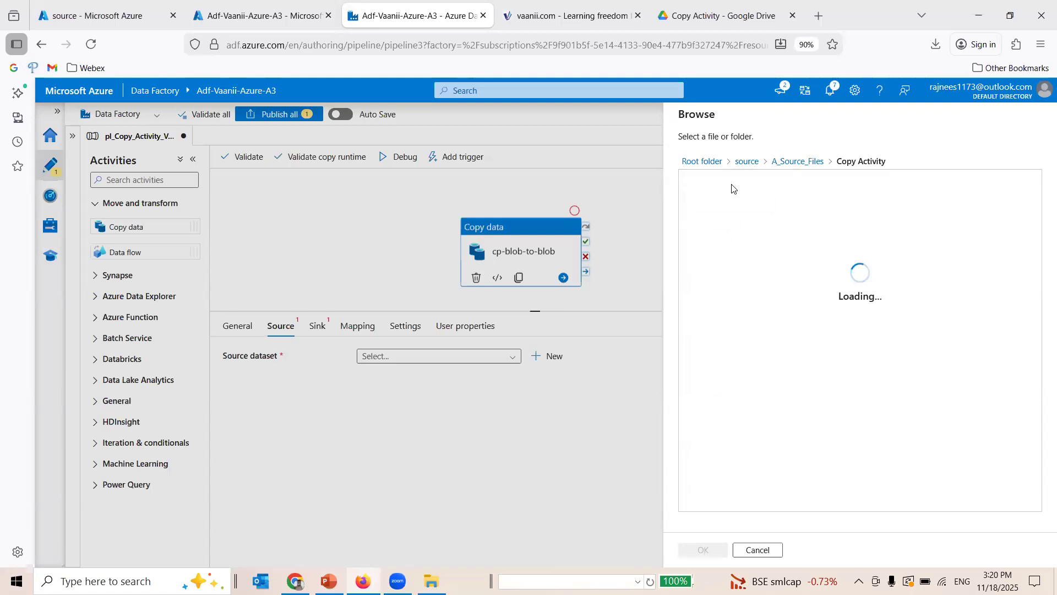
{"action": "left_click", "coordinate": [733, 181]}
{"action": "left_click", "coordinate": [702, 550]}
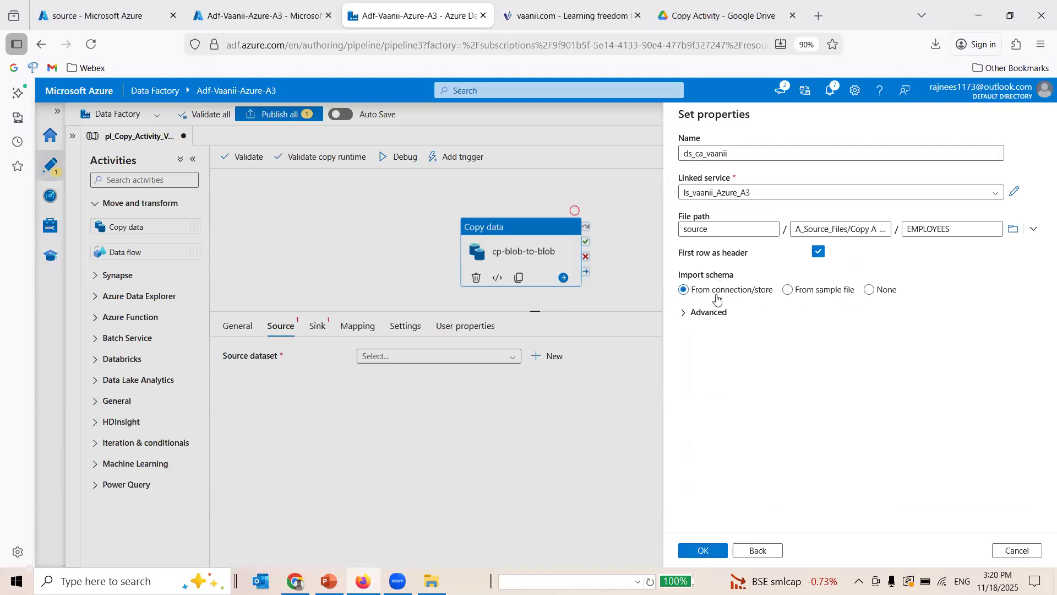
Create the source dataset with the first row as header and the schema imported from the connection/store
{"action": "left_click", "coordinate": [884, 292]}
{"action": "left_click", "coordinate": [819, 295]}
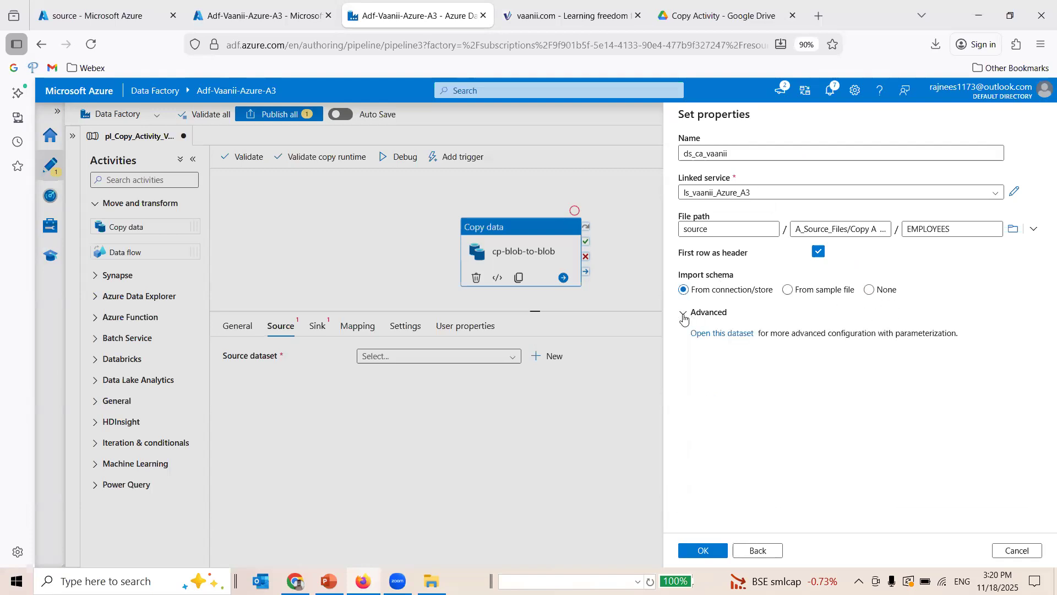
{"action": "left_click", "coordinate": [704, 551]}
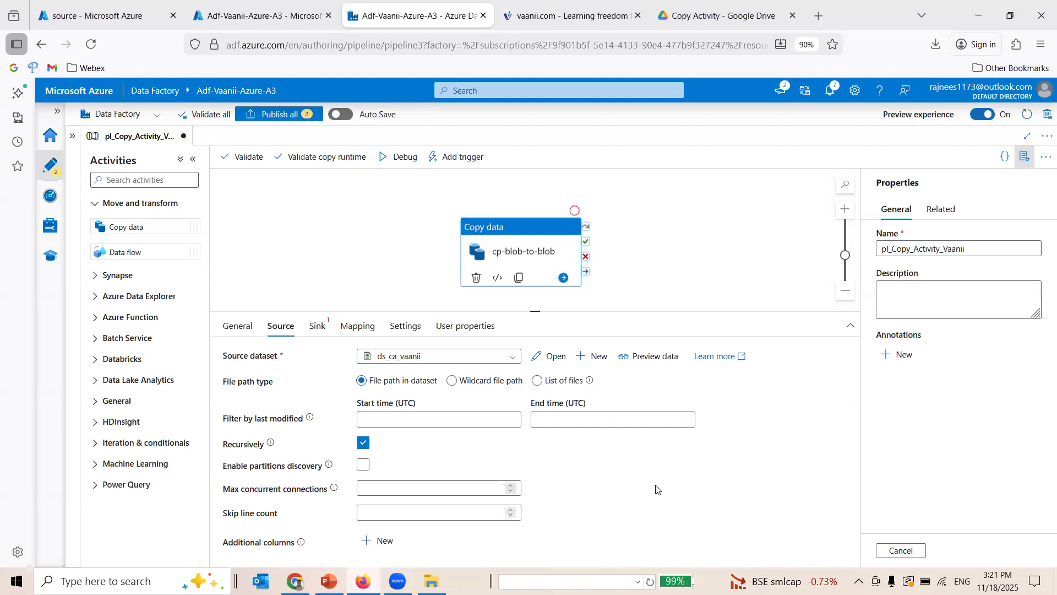
Examine the copy activity's source options, including the last-modified filter, partition discovery, concurrent connections and additional columns
{"action": "left_click", "coordinate": [374, 419]}
{"action": "left_click", "coordinate": [657, 416]}
{"action": "mouse_move", "coordinate": [270, 466]}
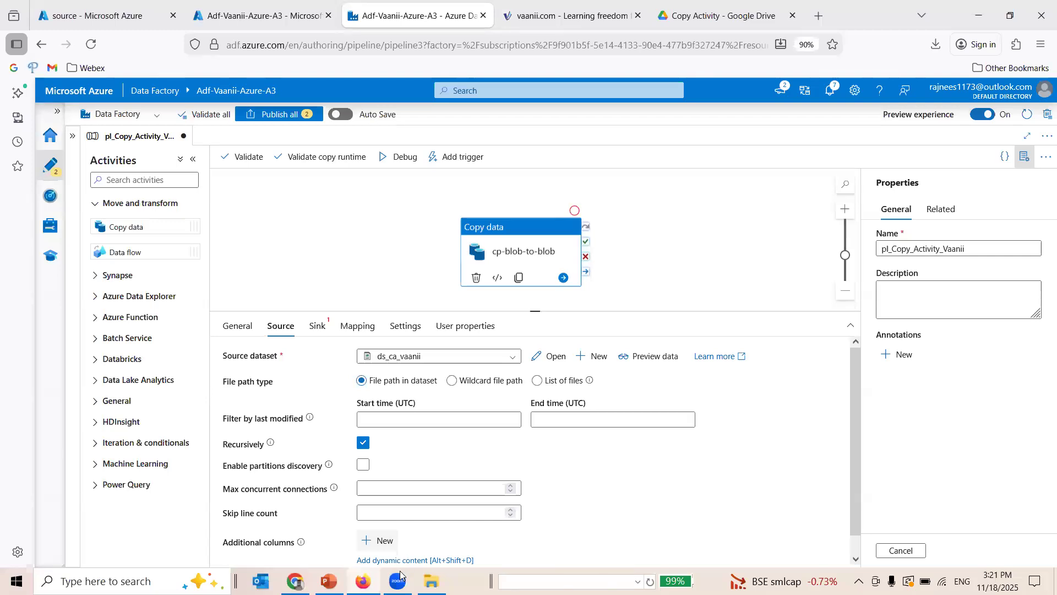
{"action": "mouse_move", "coordinate": [47, 4]}
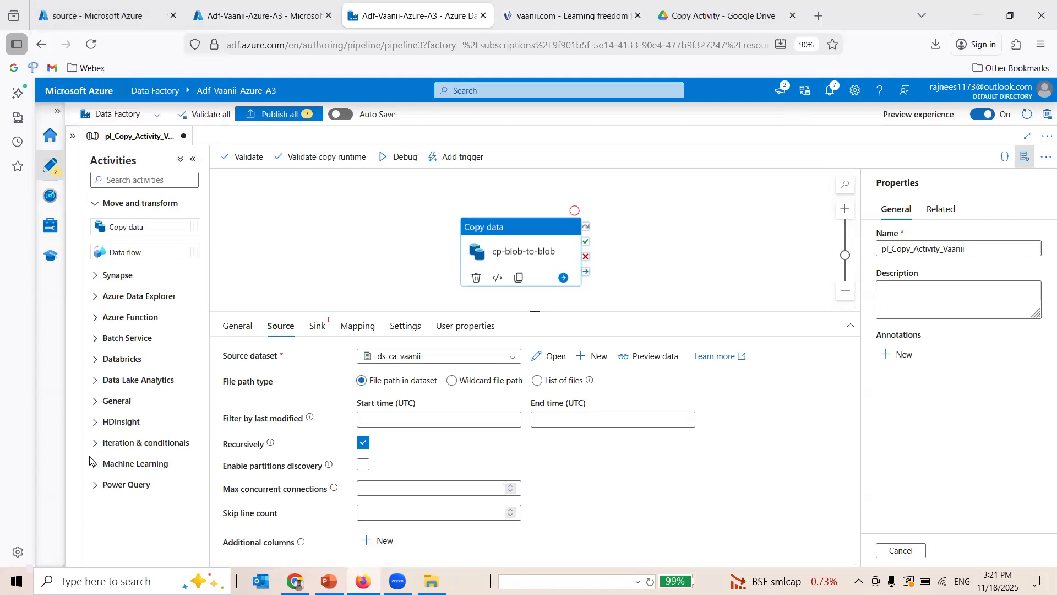
{"action": "left_click", "coordinate": [383, 542]}
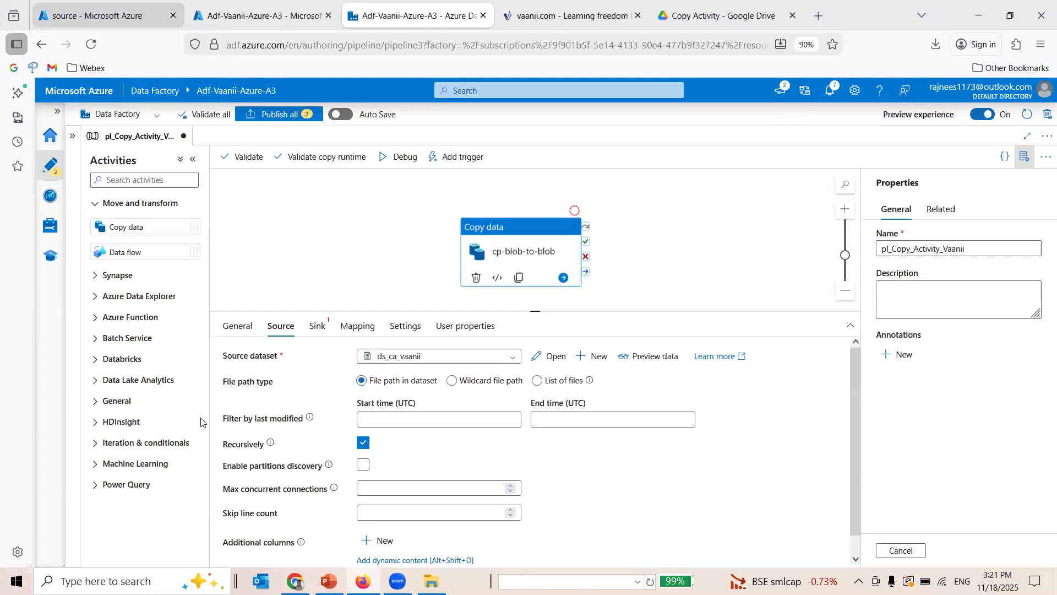
{"action": "left_click", "coordinate": [318, 329]}
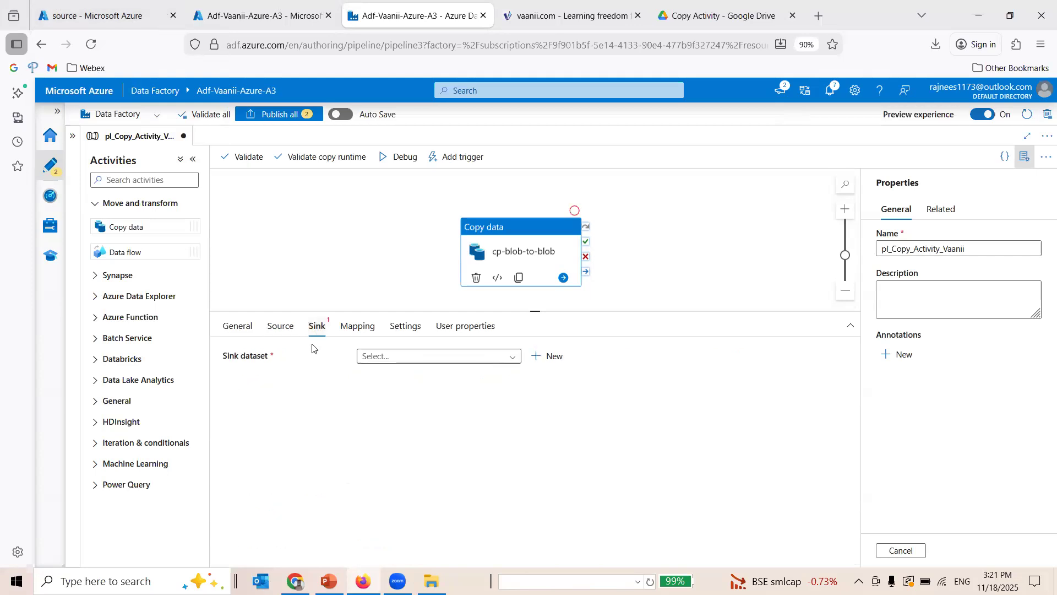
{"action": "left_click", "coordinate": [275, 329]}
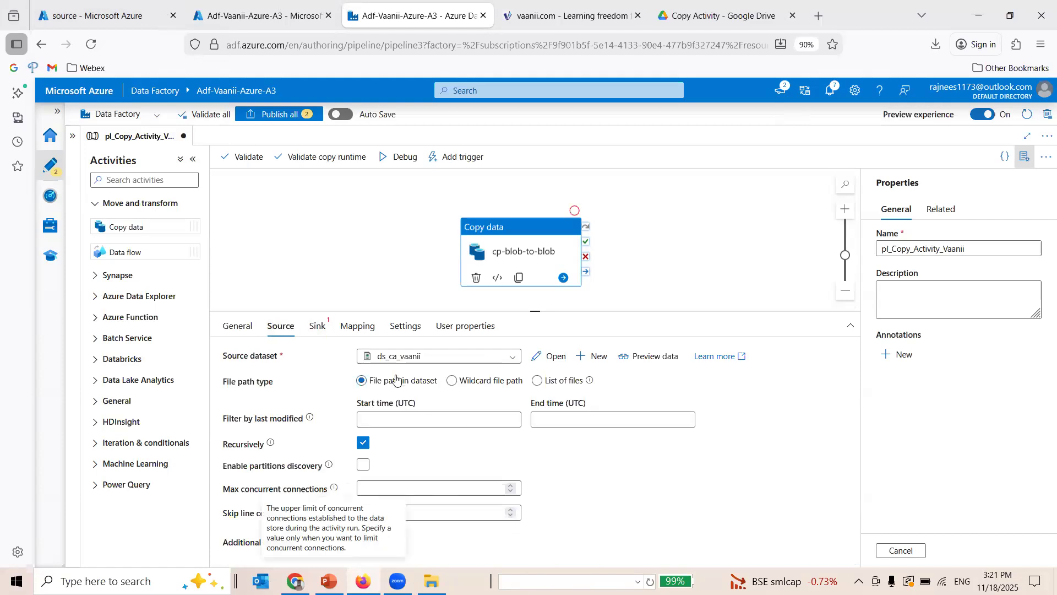
{"action": "left_click", "coordinate": [317, 326]}
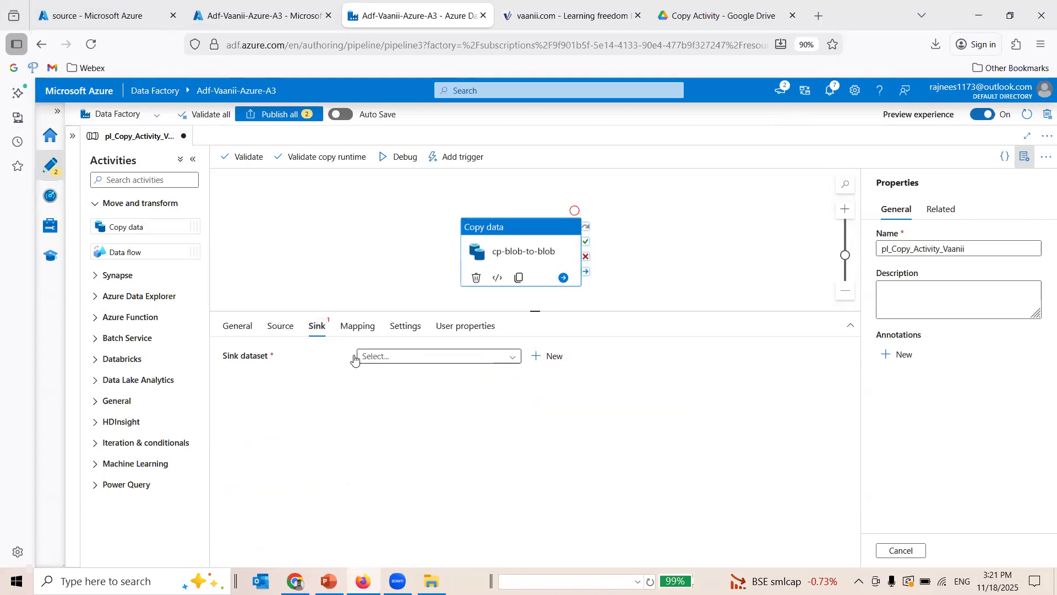
{"action": "left_click", "coordinate": [280, 329]}
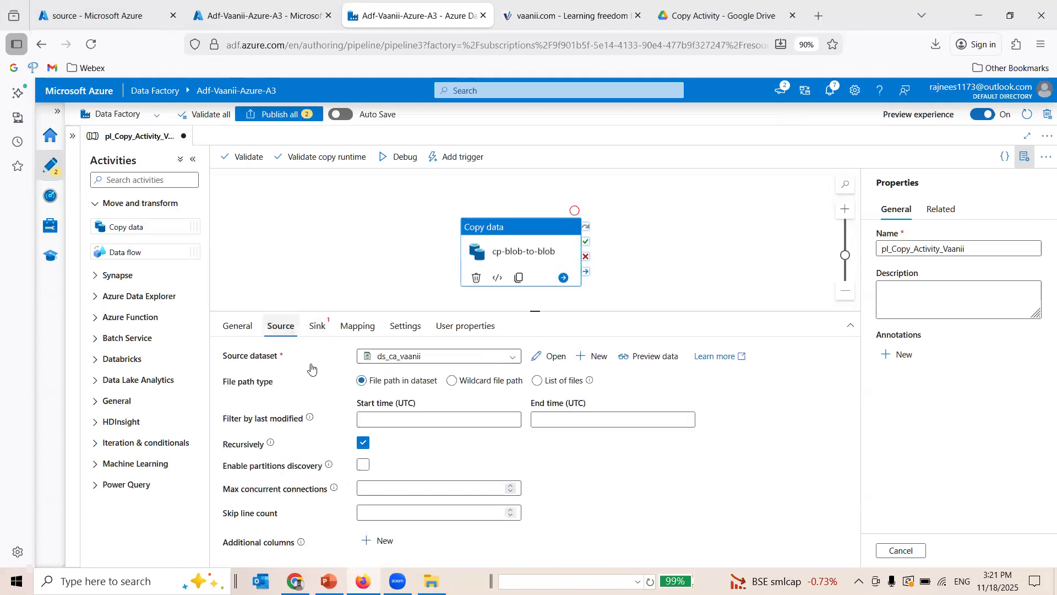
Start a new sink dataset for the copy activity using Azure Data Lake Storage Gen2 and the DelimitedText format
{"action": "left_click", "coordinate": [317, 327]}
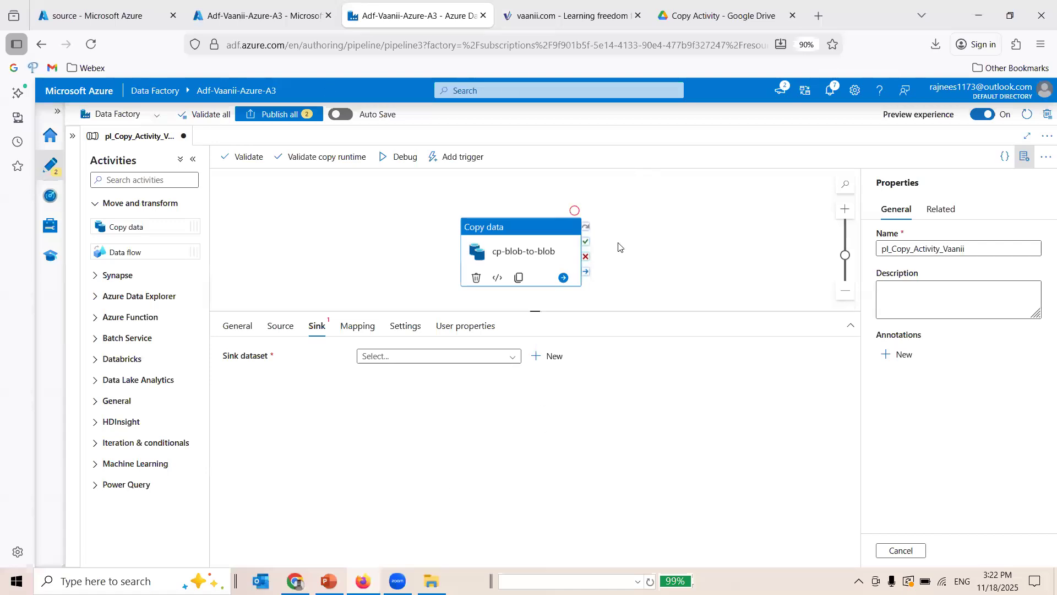
{"action": "left_click", "coordinate": [548, 355]}
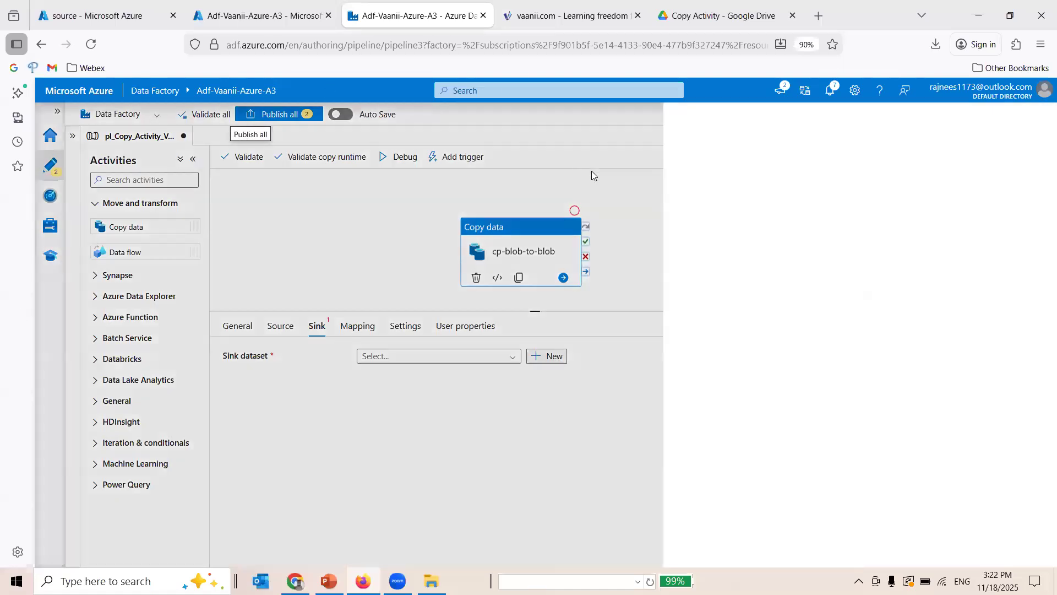
{"action": "type", "text": "ge"}
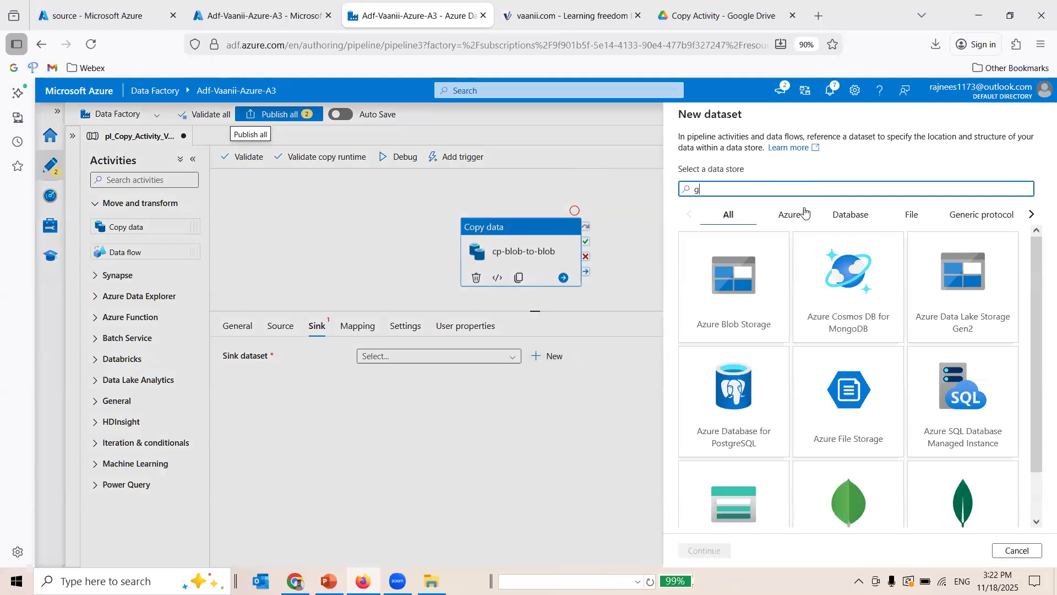
{"action": "left_click", "coordinate": [900, 287]}
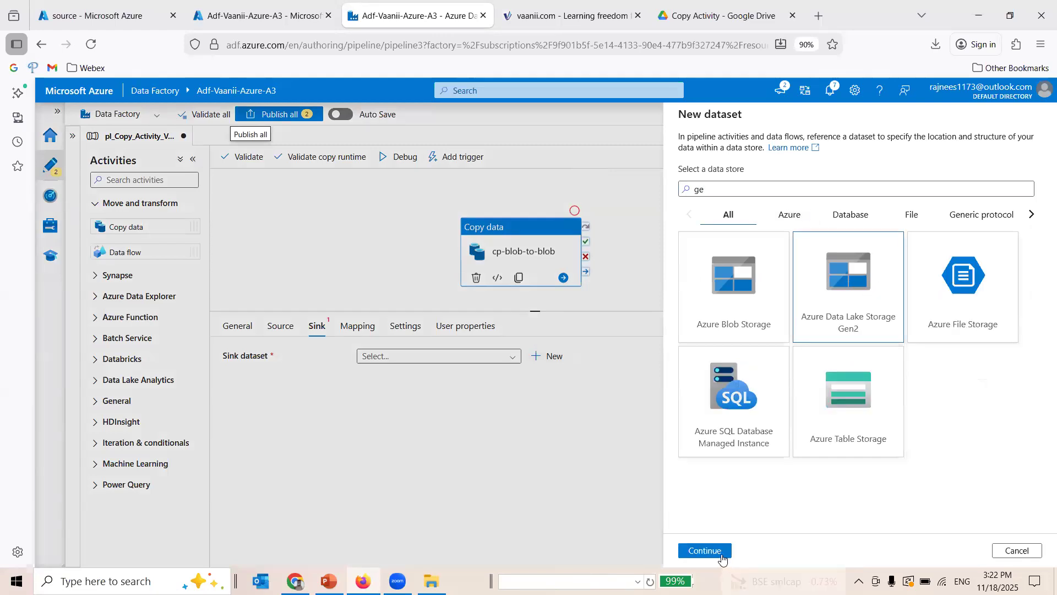
{"action": "left_click", "coordinate": [704, 550]}
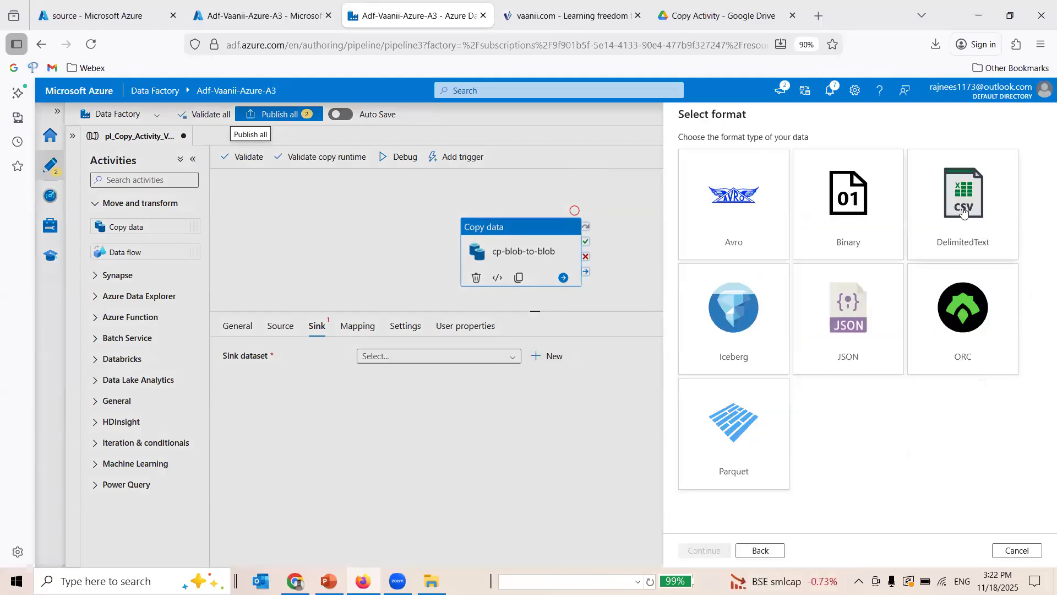
{"action": "left_click", "coordinate": [963, 211]}
{"action": "left_click", "coordinate": [700, 548]}
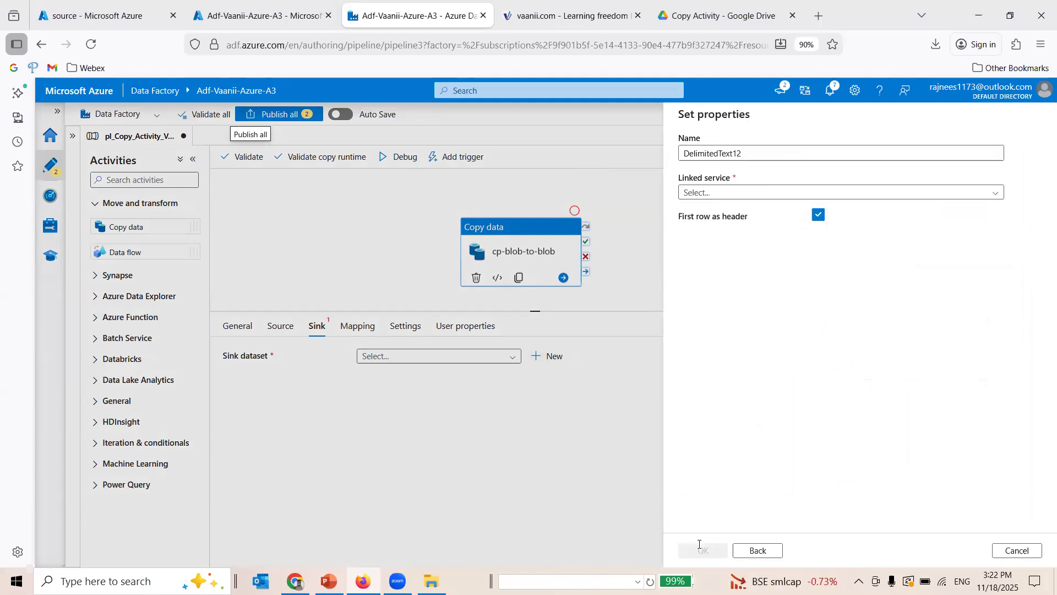
Name the sink dataset ds_ca_tgt and assign it the linked service ls_vaanii_Azure_A3
{"action": "left_click", "coordinate": [785, 152]}
{"action": "key", "text": "ctrl+a"}
{"action": "type", "text": "ds"}
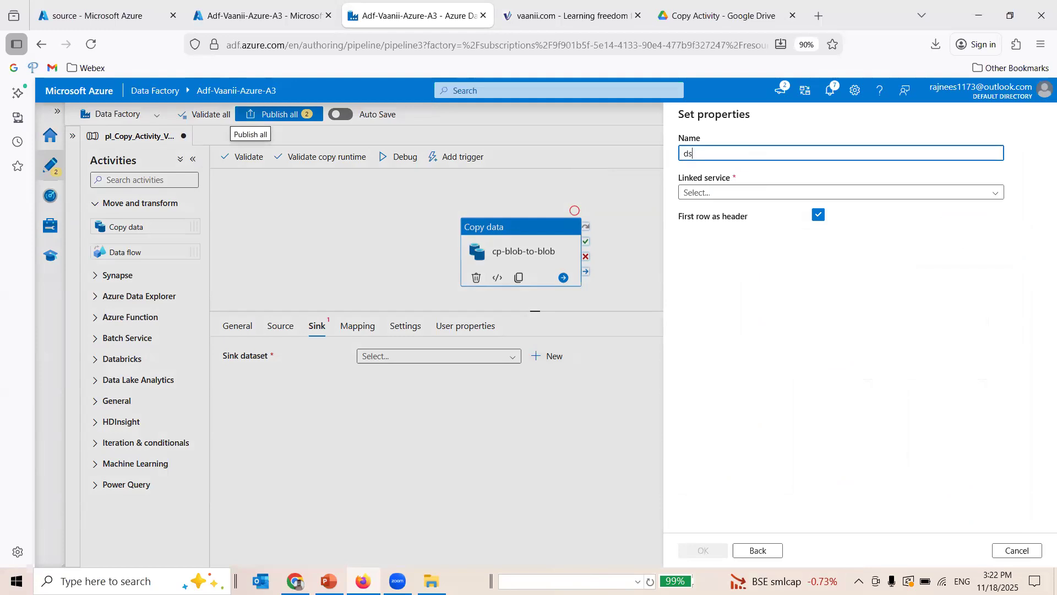
{"action": "type", "text": "_ca_tgt"}
{"action": "left_click", "coordinate": [741, 192]}
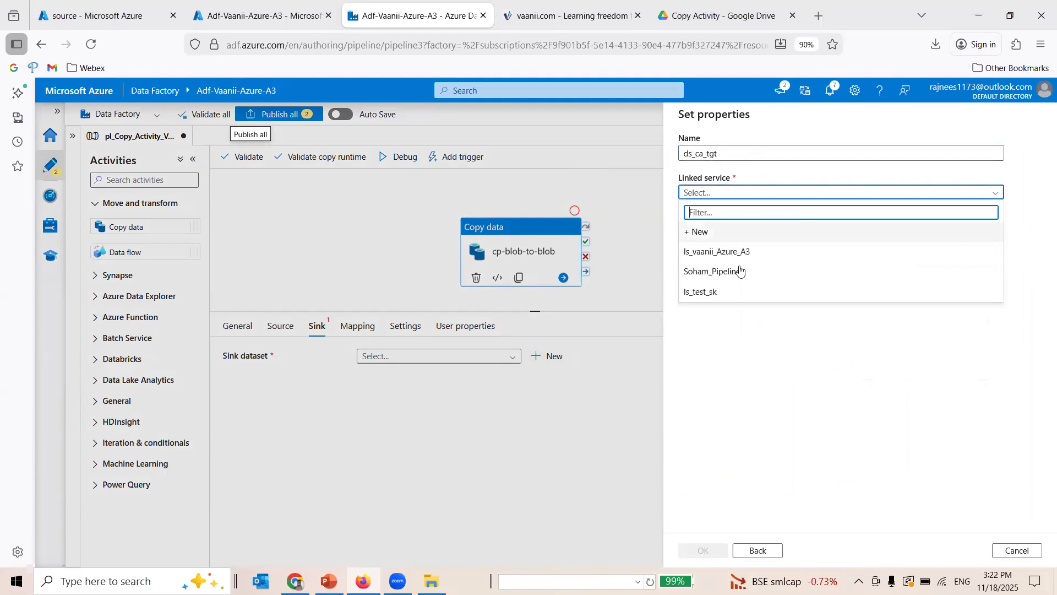
{"action": "left_click", "coordinate": [742, 251]}
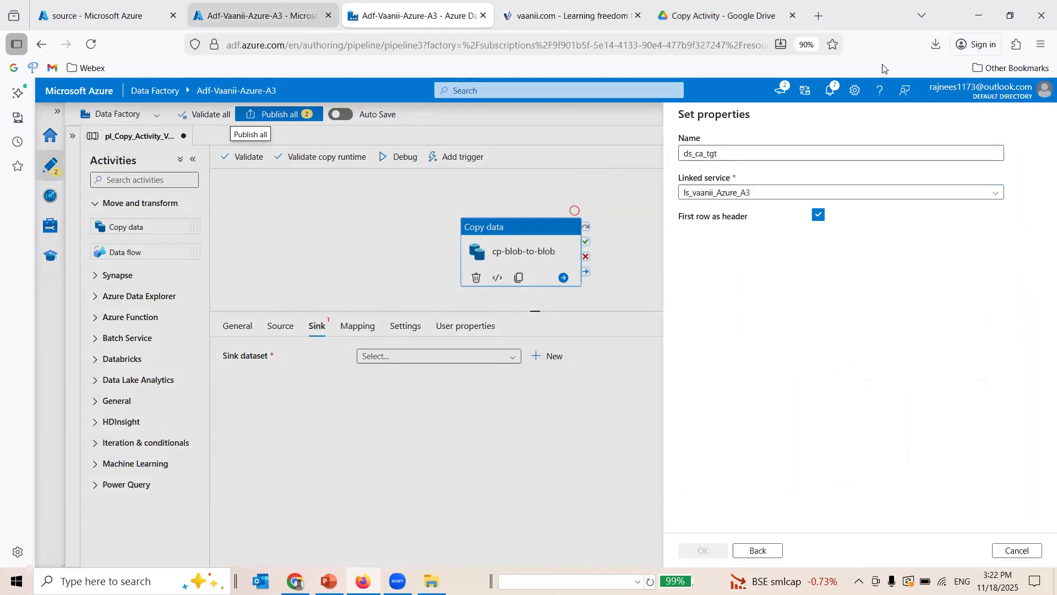
Set the sink dataset's path to the source/A_TARGET_FILES/Copy Activity folder without a file name and create the dataset
{"action": "left_click", "coordinate": [1009, 234]}
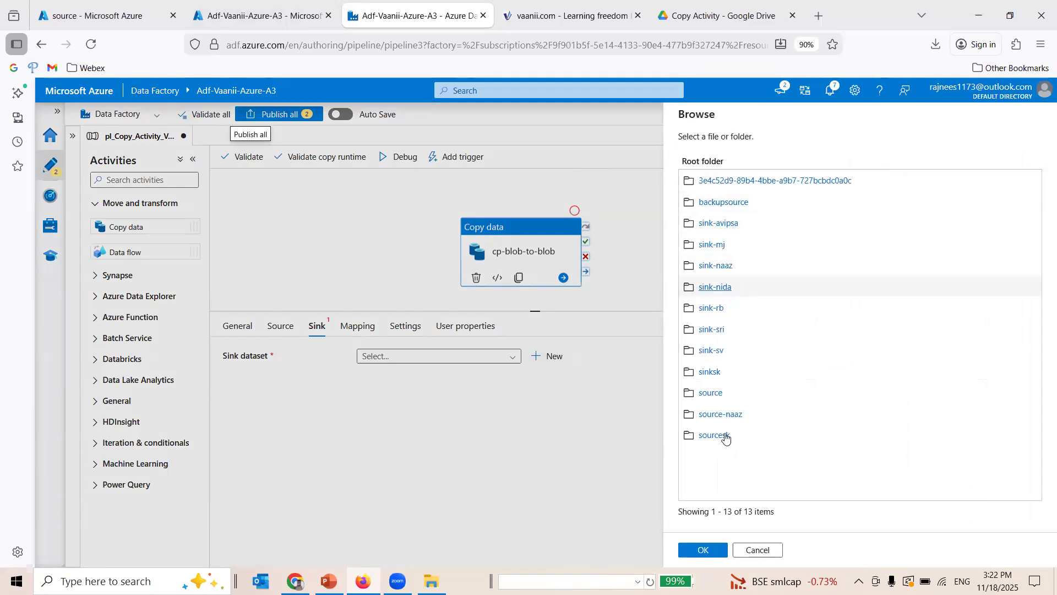
{"action": "left_click", "coordinate": [711, 393]}
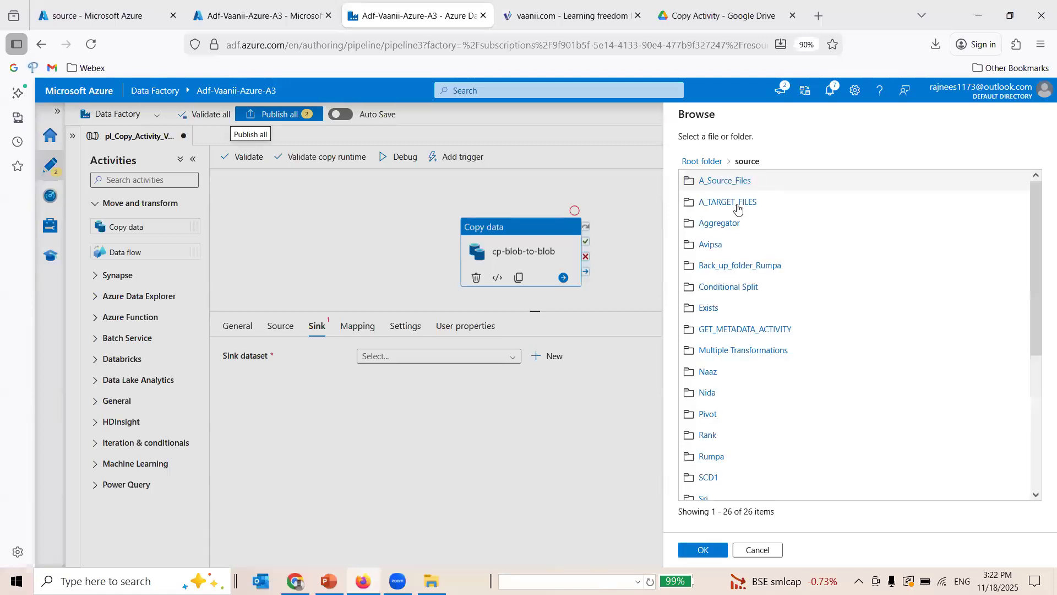
{"action": "left_click", "coordinate": [738, 204]}
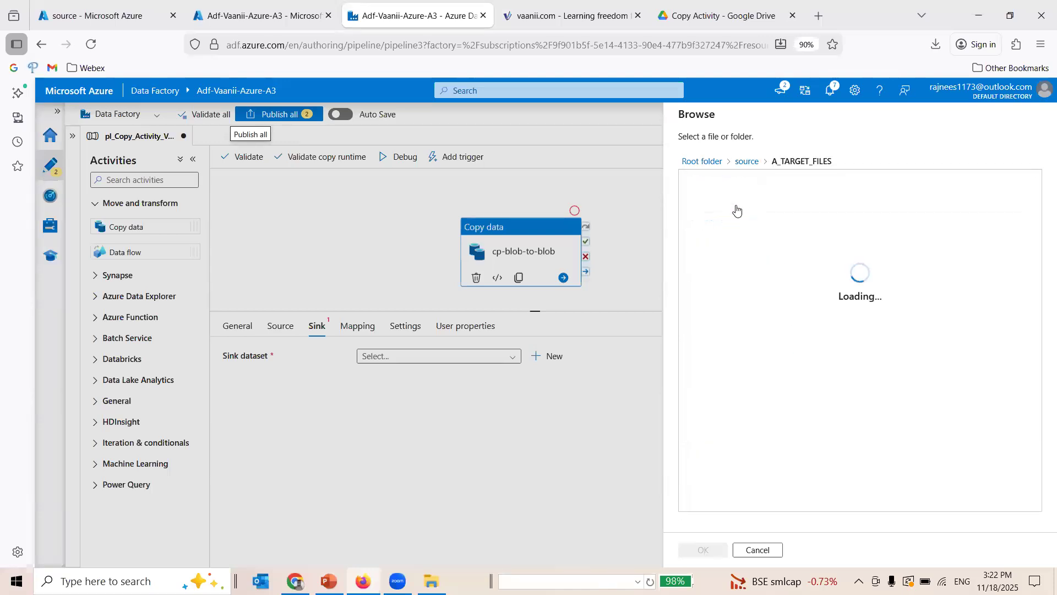
{"action": "left_click", "coordinate": [722, 181]}
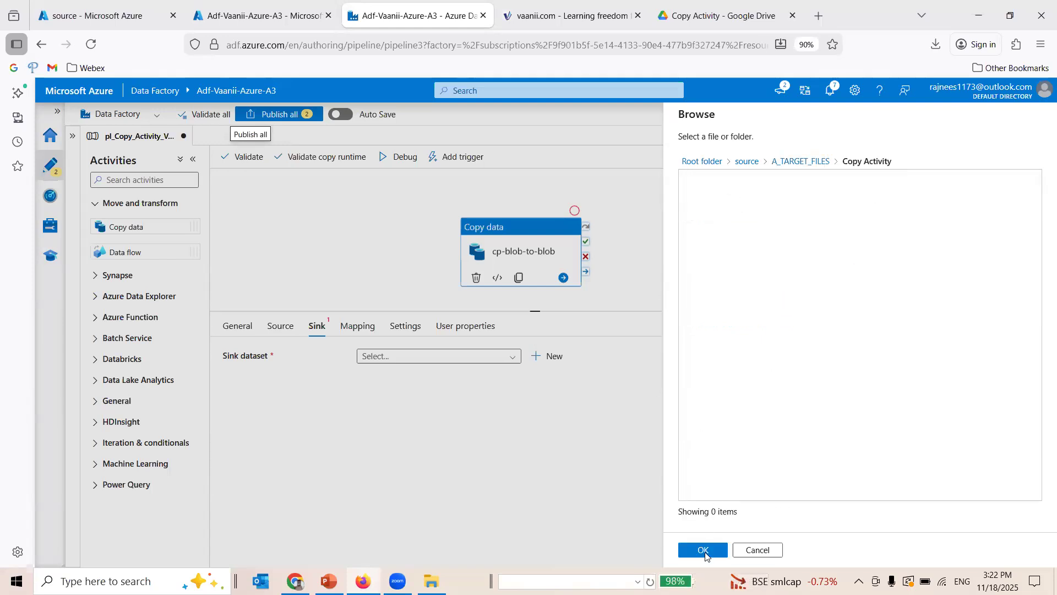
{"action": "left_click", "coordinate": [705, 550]}
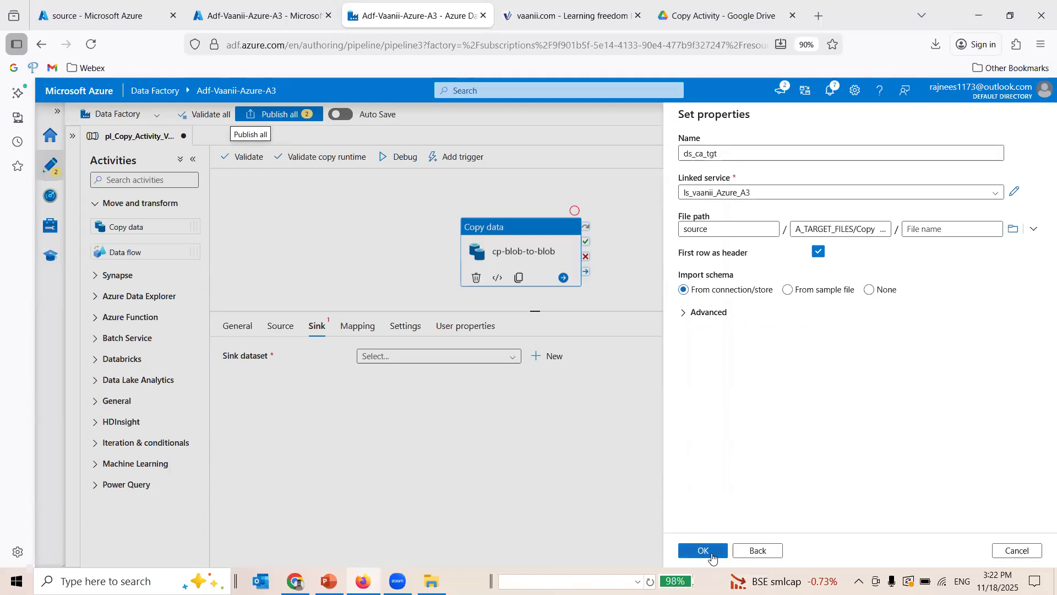
{"action": "left_click", "coordinate": [712, 552]}
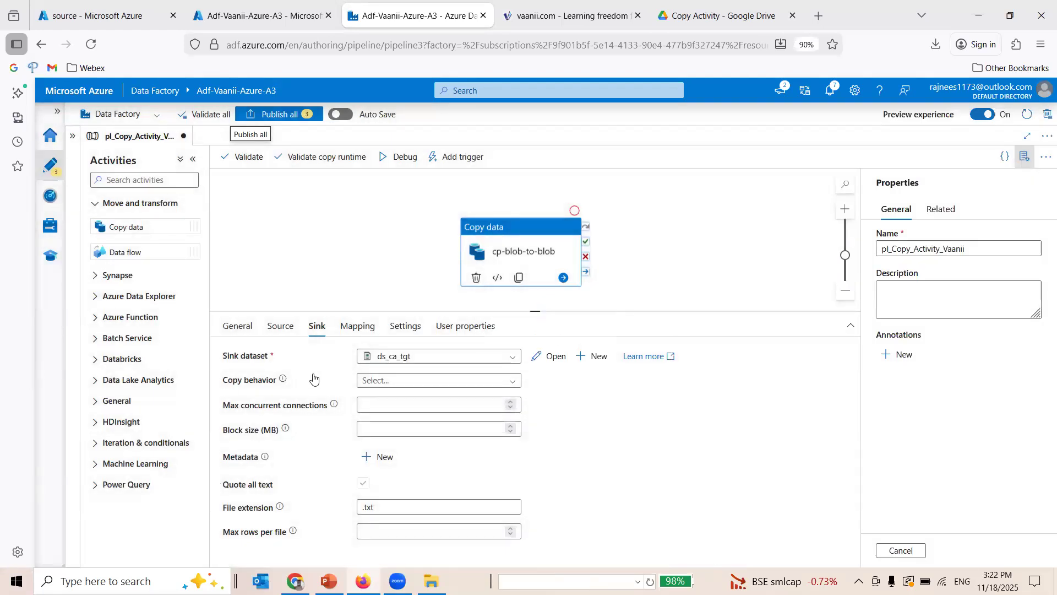
Examine the sink's copy behavior and block size options, plus the copy activity's mapping and performance settings
{"action": "left_click", "coordinate": [406, 380]}
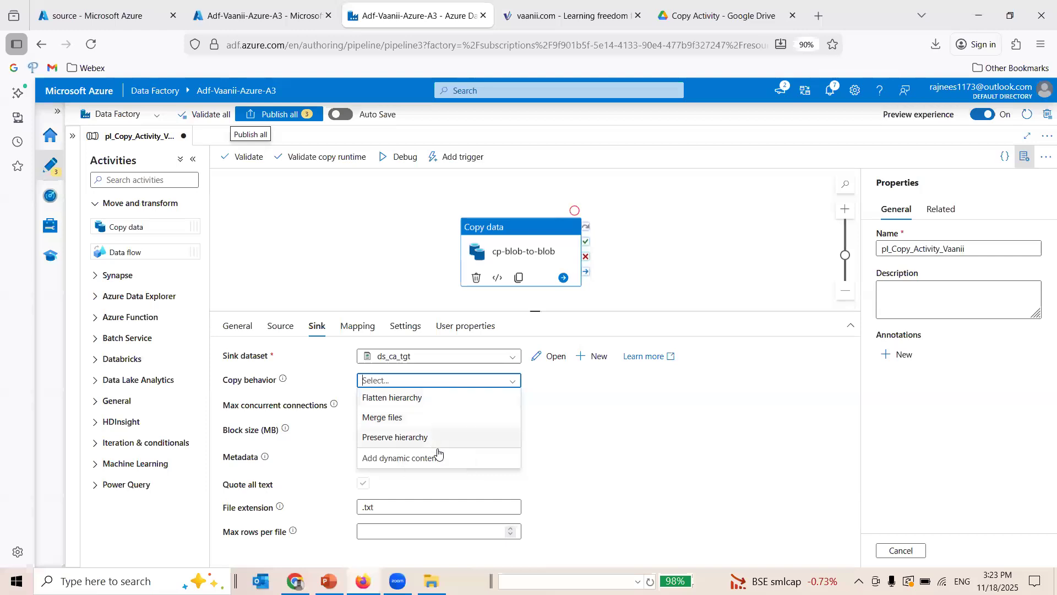
{"action": "left_click", "coordinate": [568, 423]}
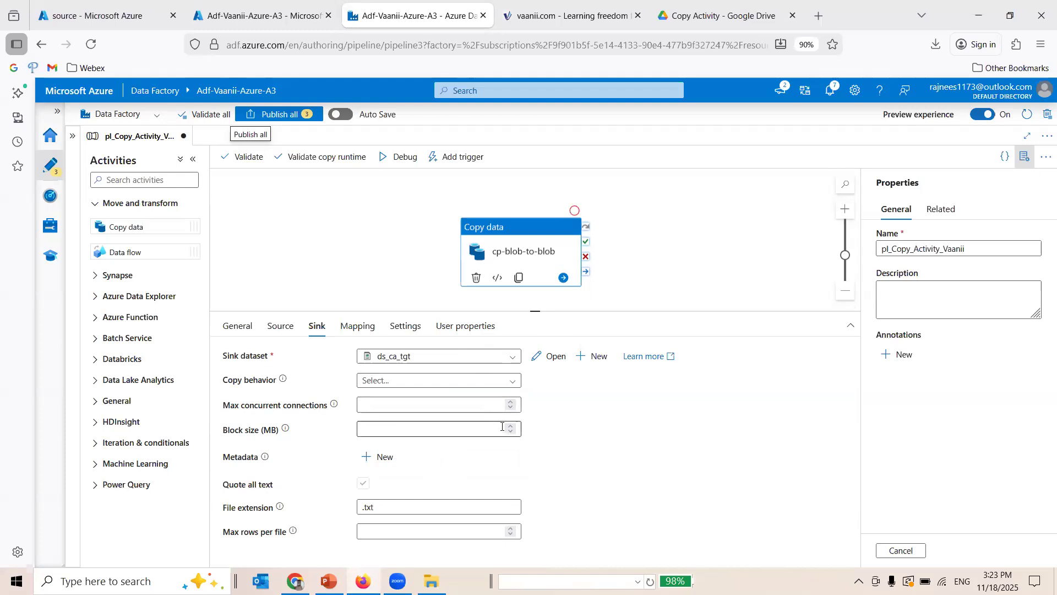
{"action": "left_click", "coordinate": [435, 429]}
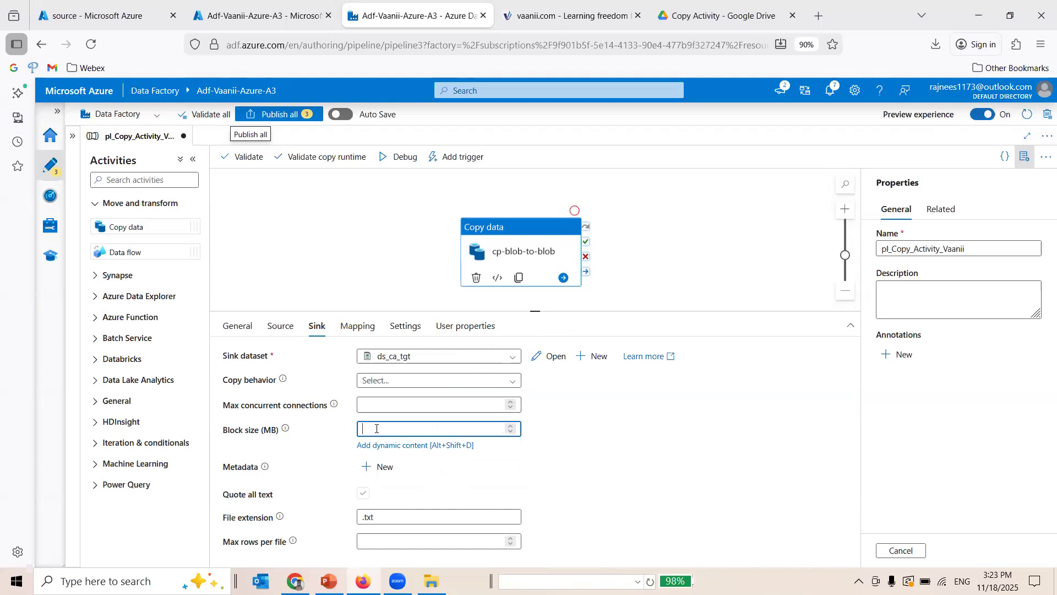
{"action": "left_click", "coordinate": [650, 432]}
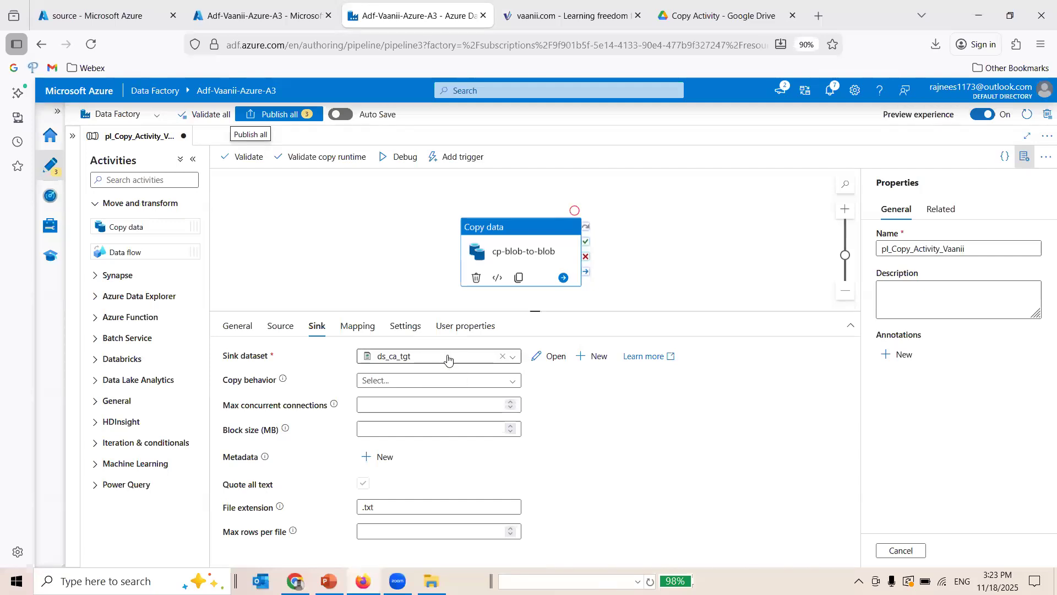
{"action": "left_click", "coordinate": [362, 329]}
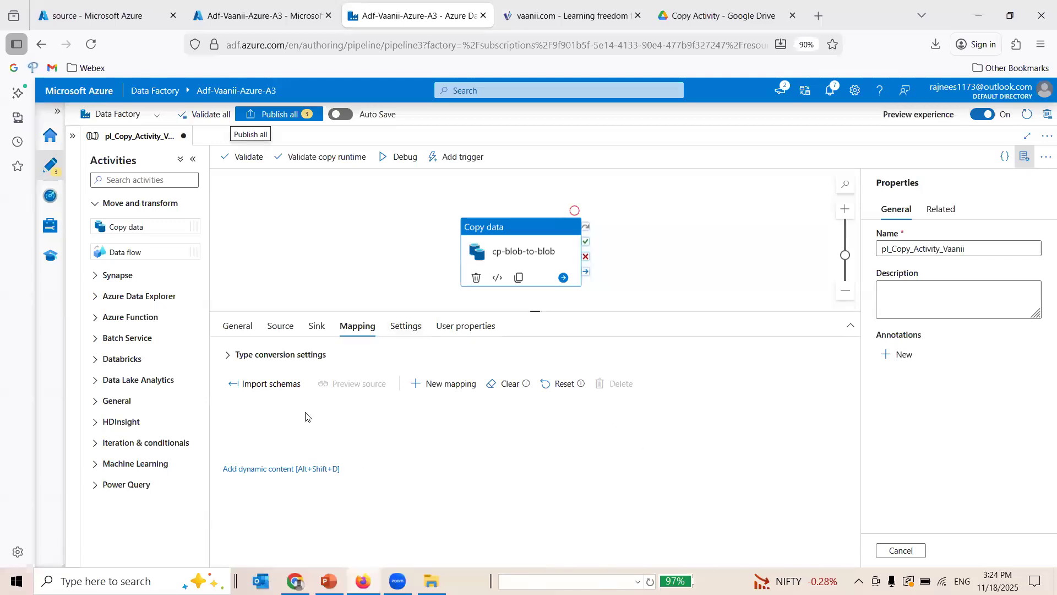
{"action": "left_click", "coordinate": [406, 327]}
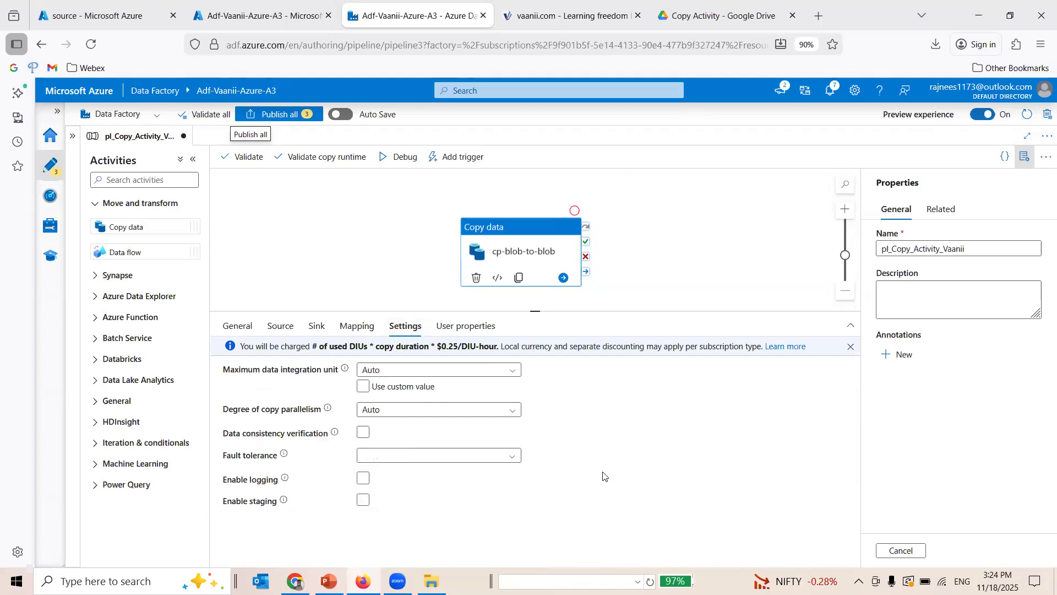
Review the copy activity's user properties and publish the pending pipeline pl_Copy_Activity_Vaanii with datasets ds_ca_vaanii and ds_ca_tgt
{"action": "left_click", "coordinate": [465, 326]}
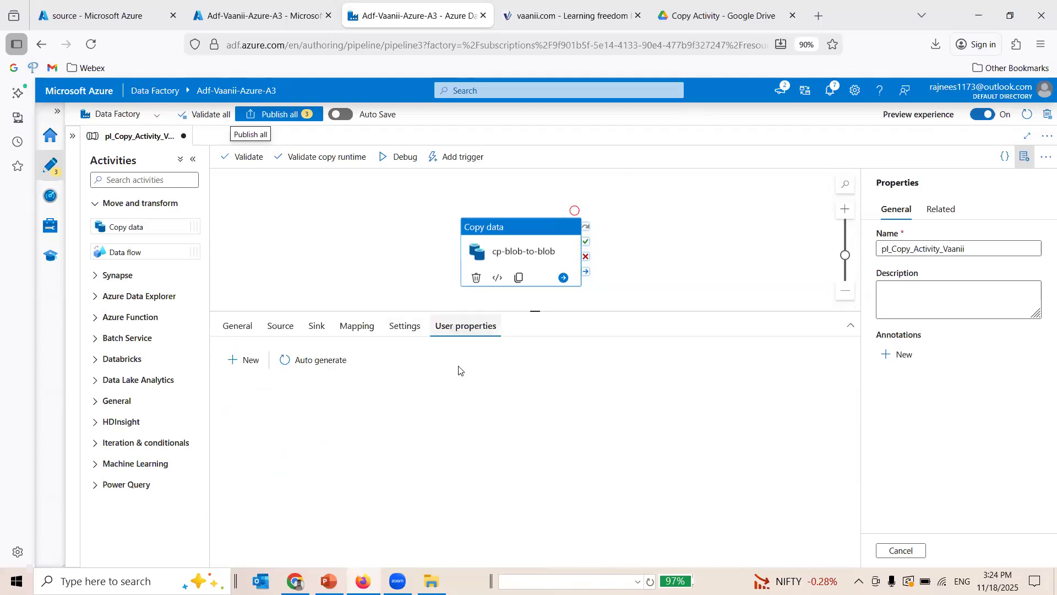
{"action": "left_click", "coordinate": [293, 115]}
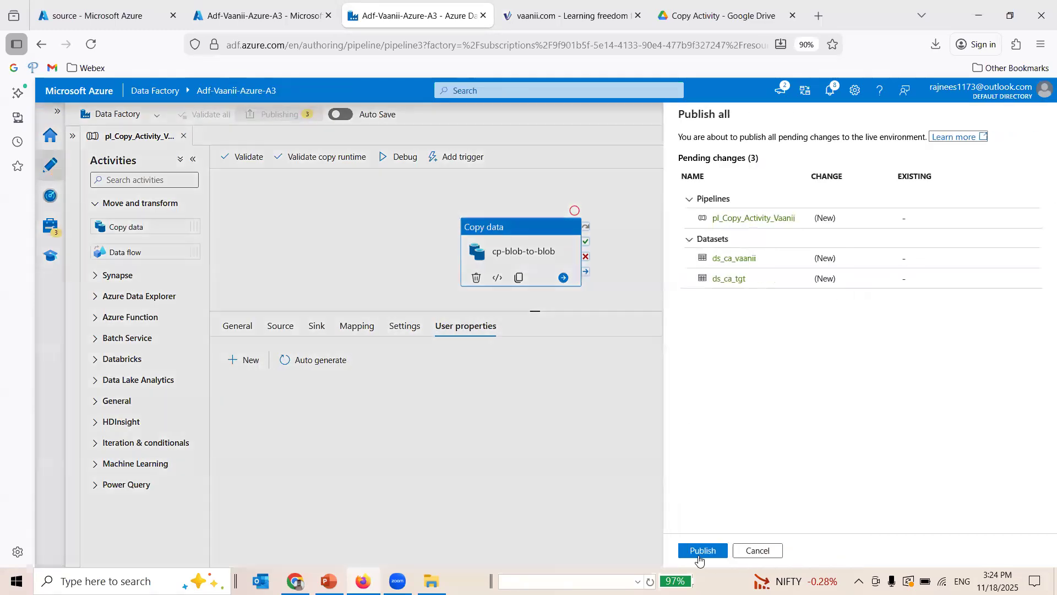
{"action": "left_click", "coordinate": [700, 551]}
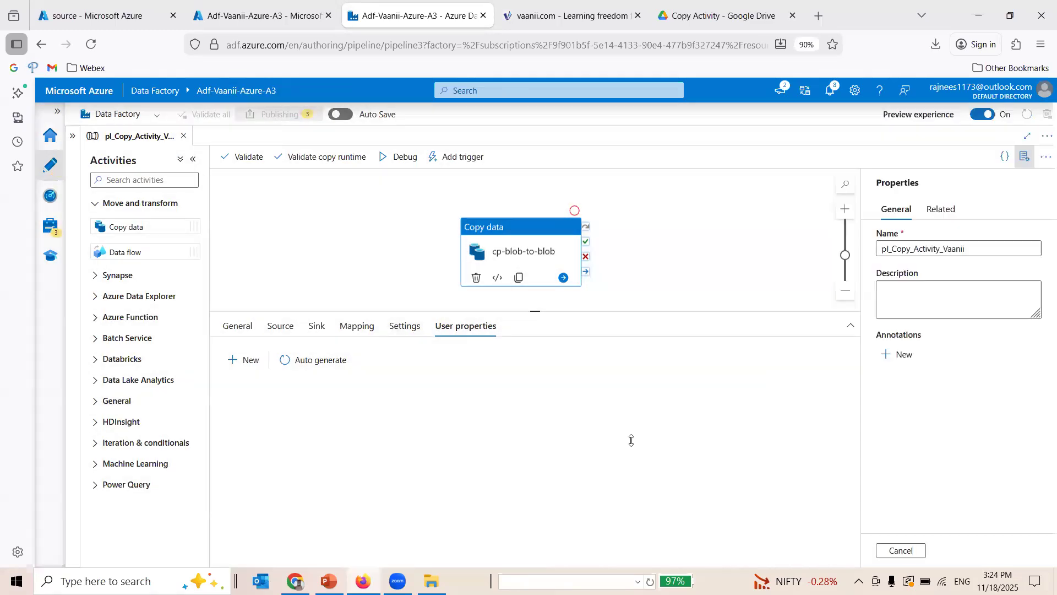
Start a debug run of the pipeline and refresh its run status until the cp-blob-to-blob activity finishes
{"action": "left_click", "coordinate": [385, 161]}
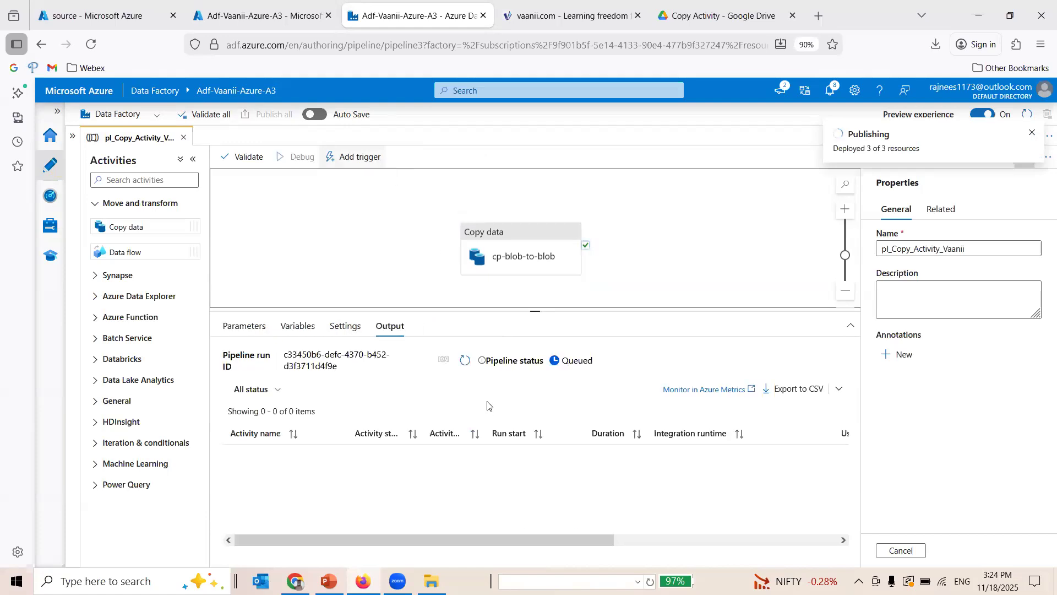
{"action": "left_click", "coordinate": [465, 362]}
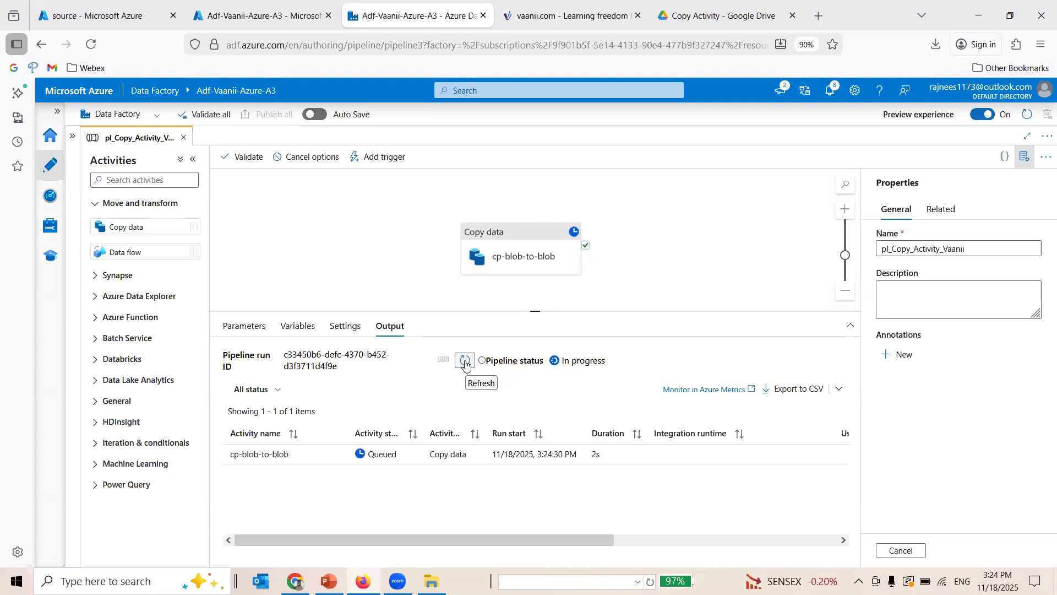
{"action": "left_click", "coordinate": [465, 362]}
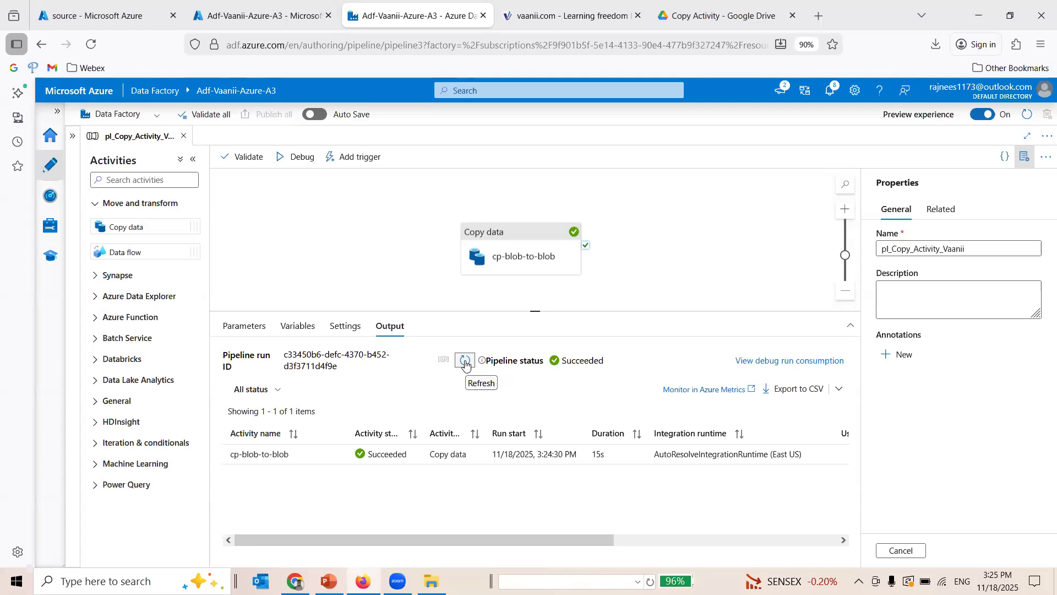
{"action": "mouse_move", "coordinate": [331, 460]}
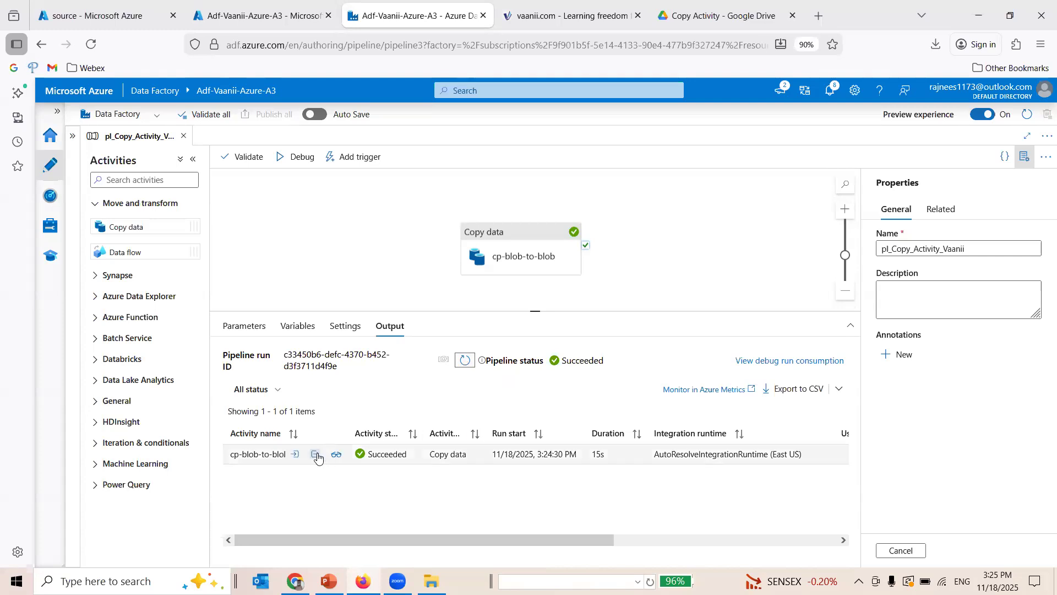
Refresh the A_TARGET_FILES/Copy Activity folder in the source container and examine the contents of the copied EMPLOYEES file
{"action": "left_click", "coordinate": [258, 8]}
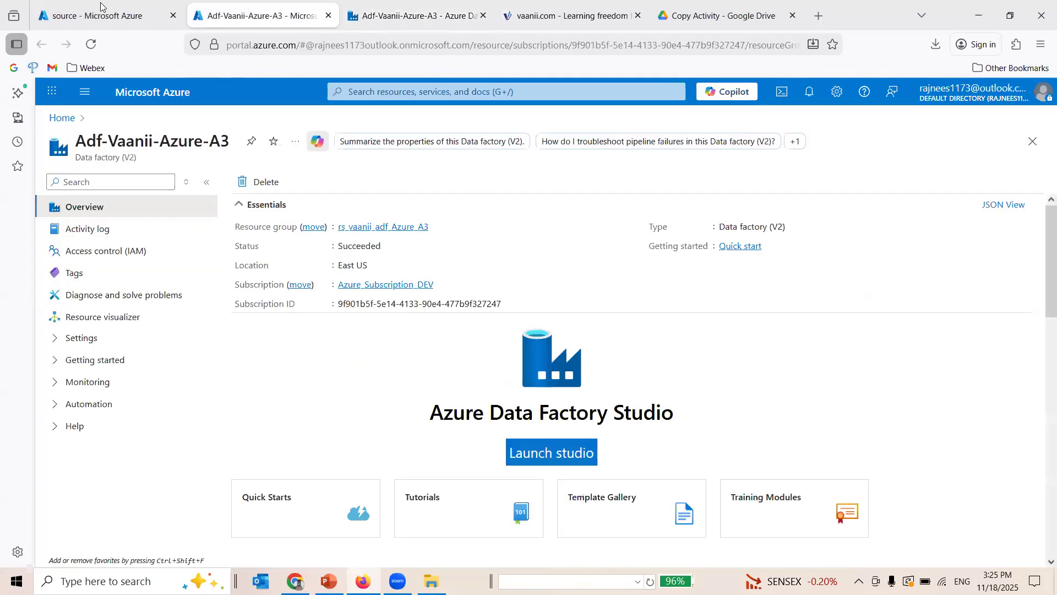
{"action": "left_click", "coordinate": [101, 5]}
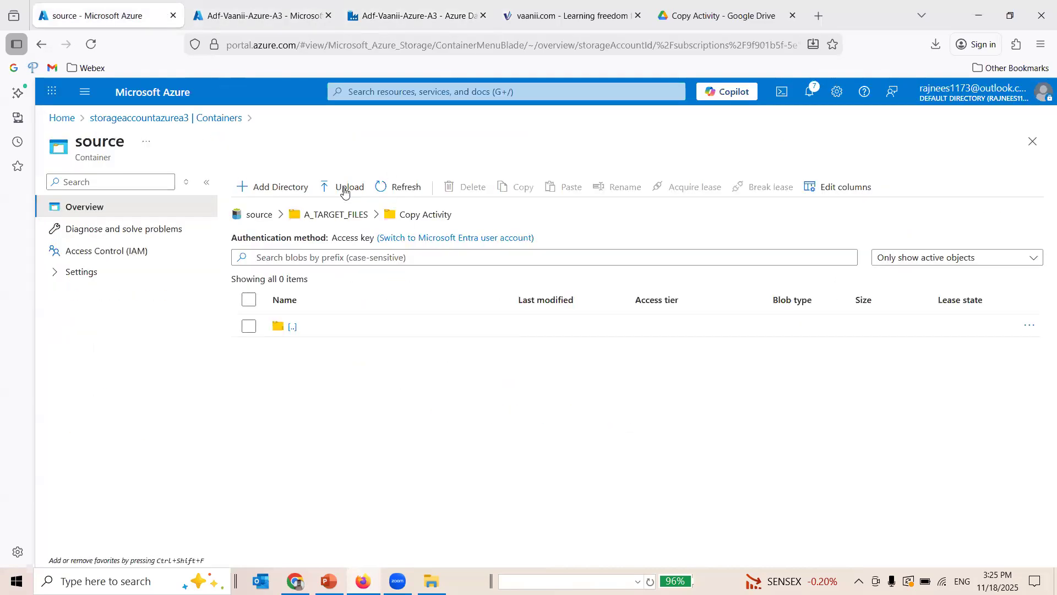
{"action": "left_click", "coordinate": [387, 186]}
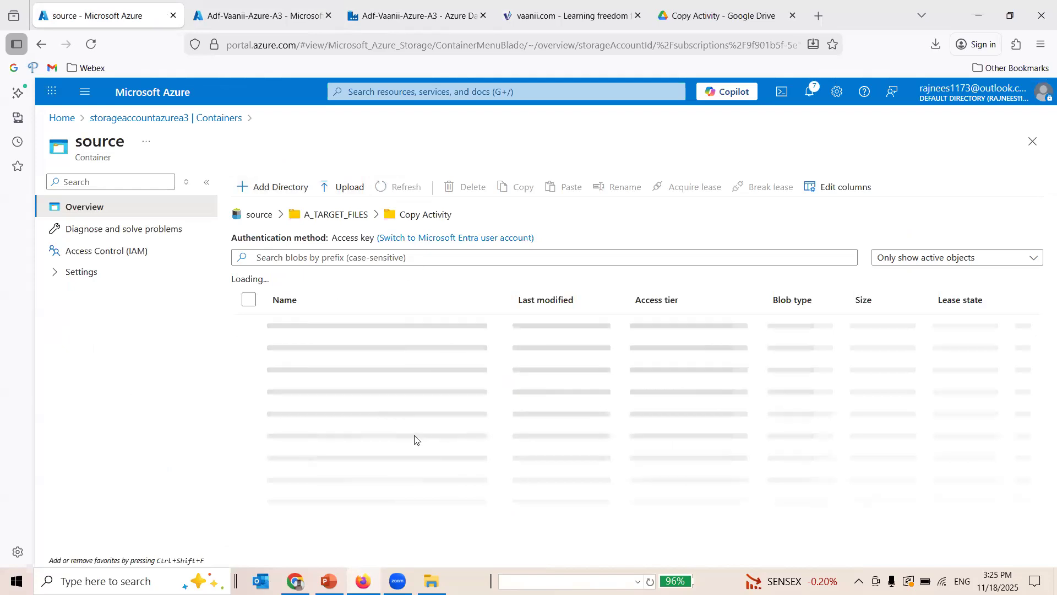
{"action": "left_click", "coordinate": [315, 349]}
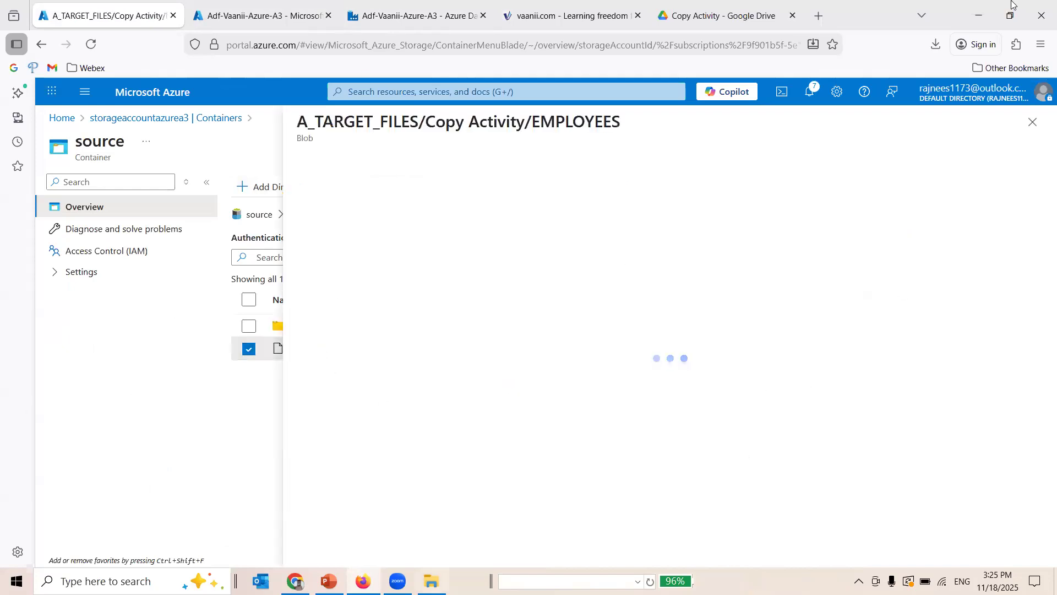
{"action": "left_click", "coordinate": [419, 203]}
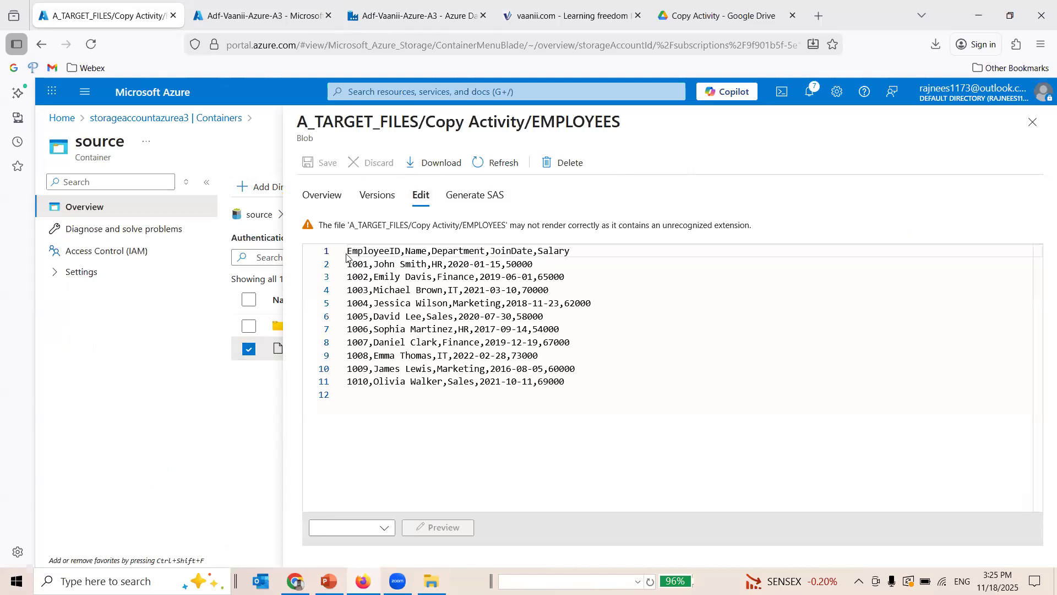
{"action": "left_click_drag", "start_coordinate": [567, 389], "coordinate": [348, 251]}
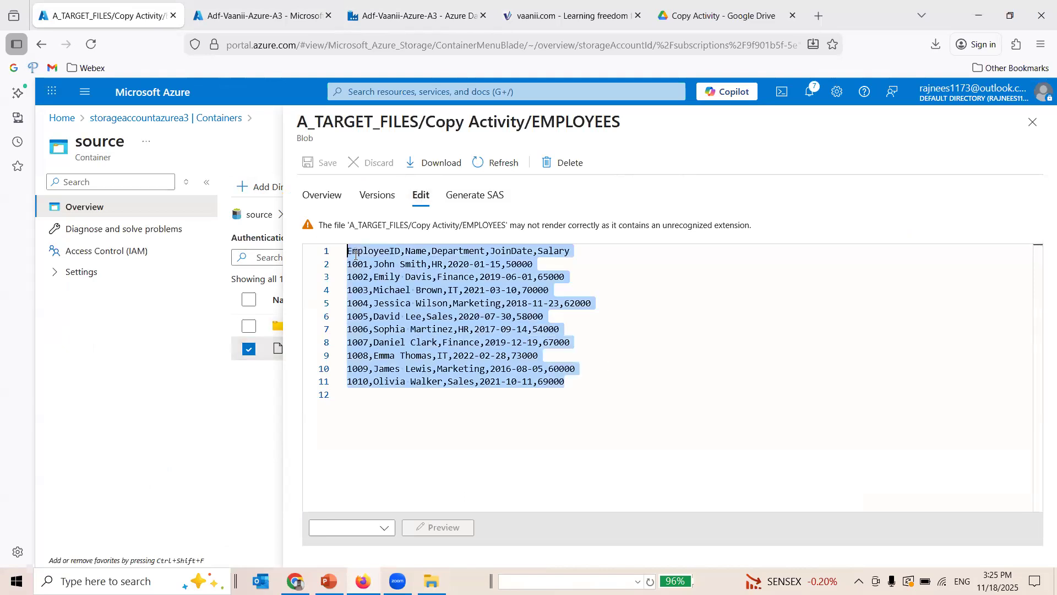
{"action": "left_click", "coordinate": [357, 252]}
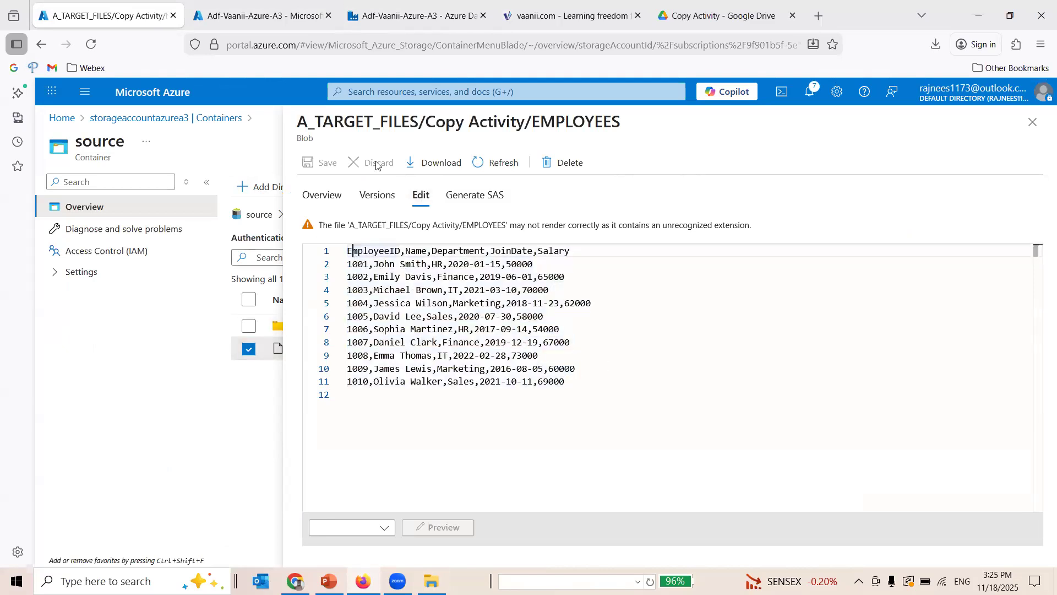